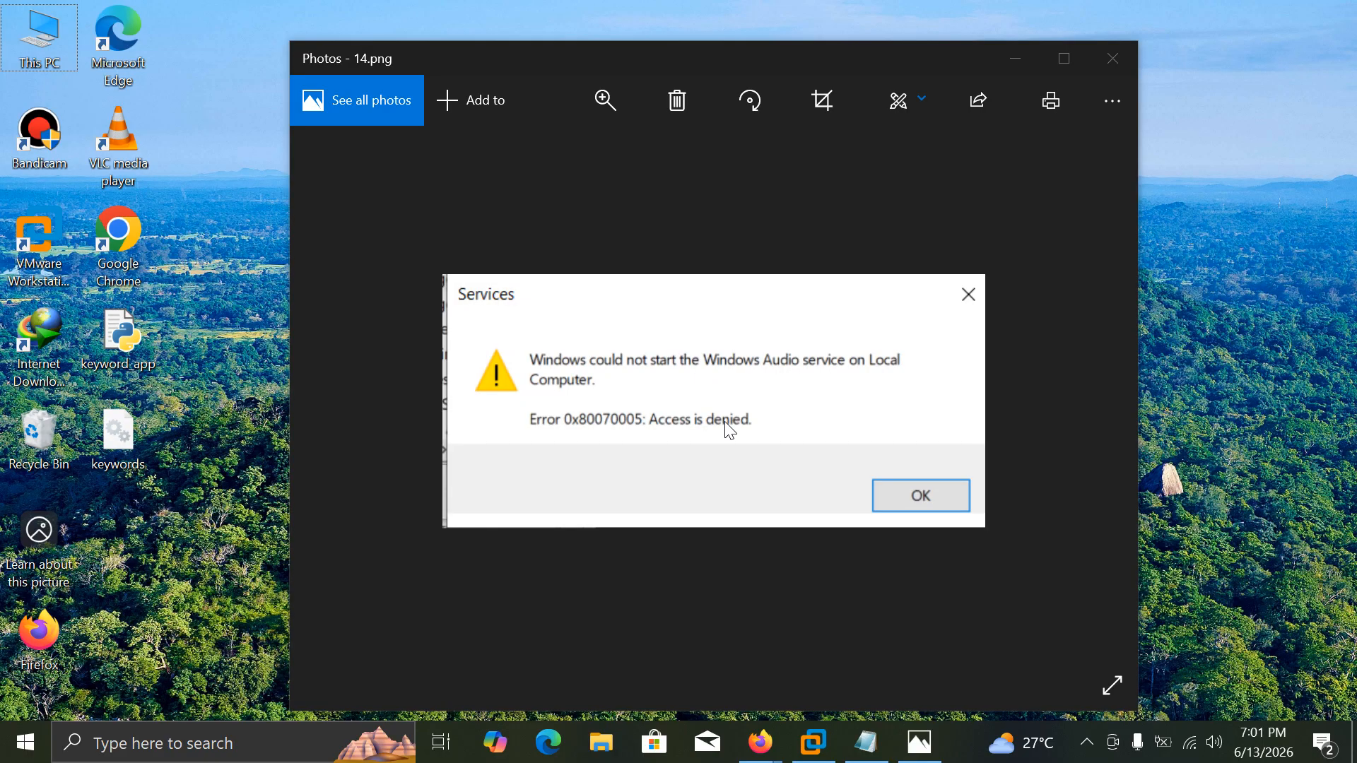
Step: Open the Services console by running services.msc from the Run dialog, and close the error image in Photos
click(154, 748)
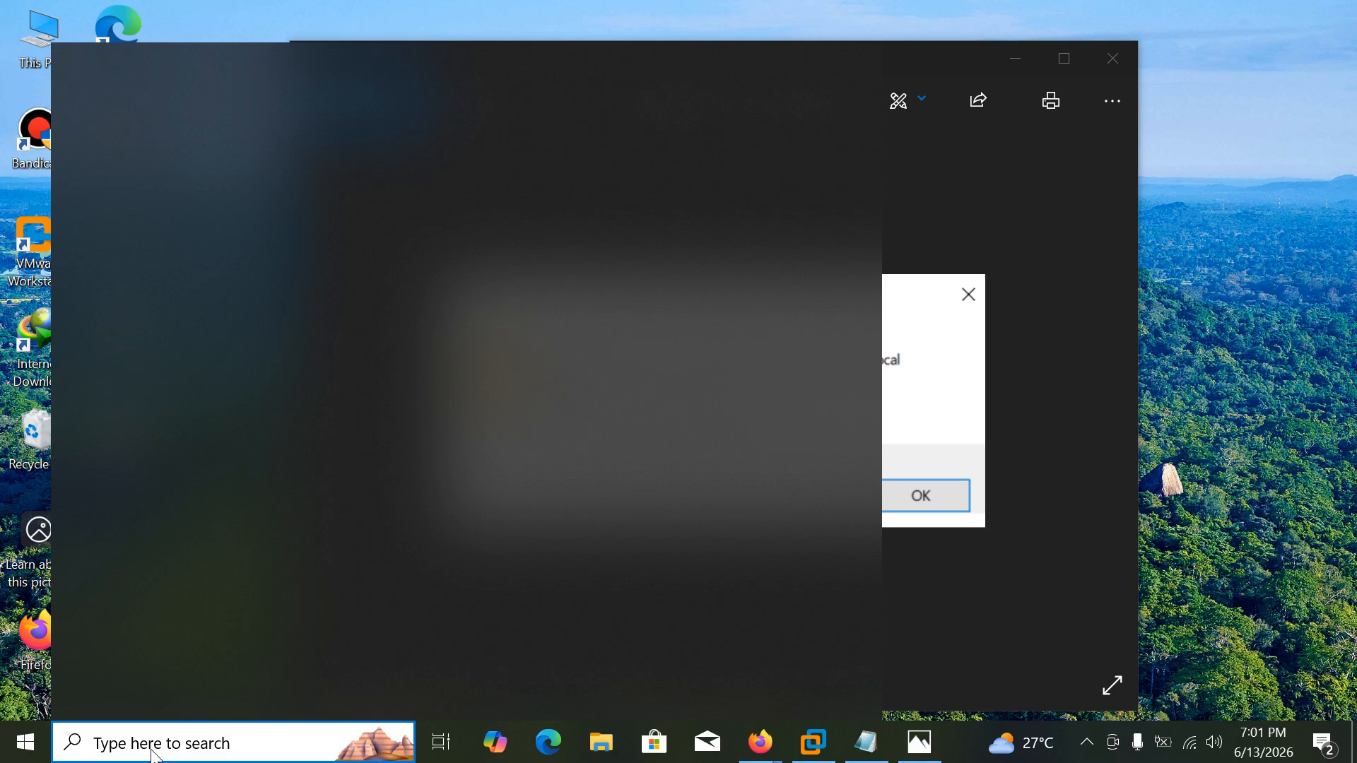
text(run)
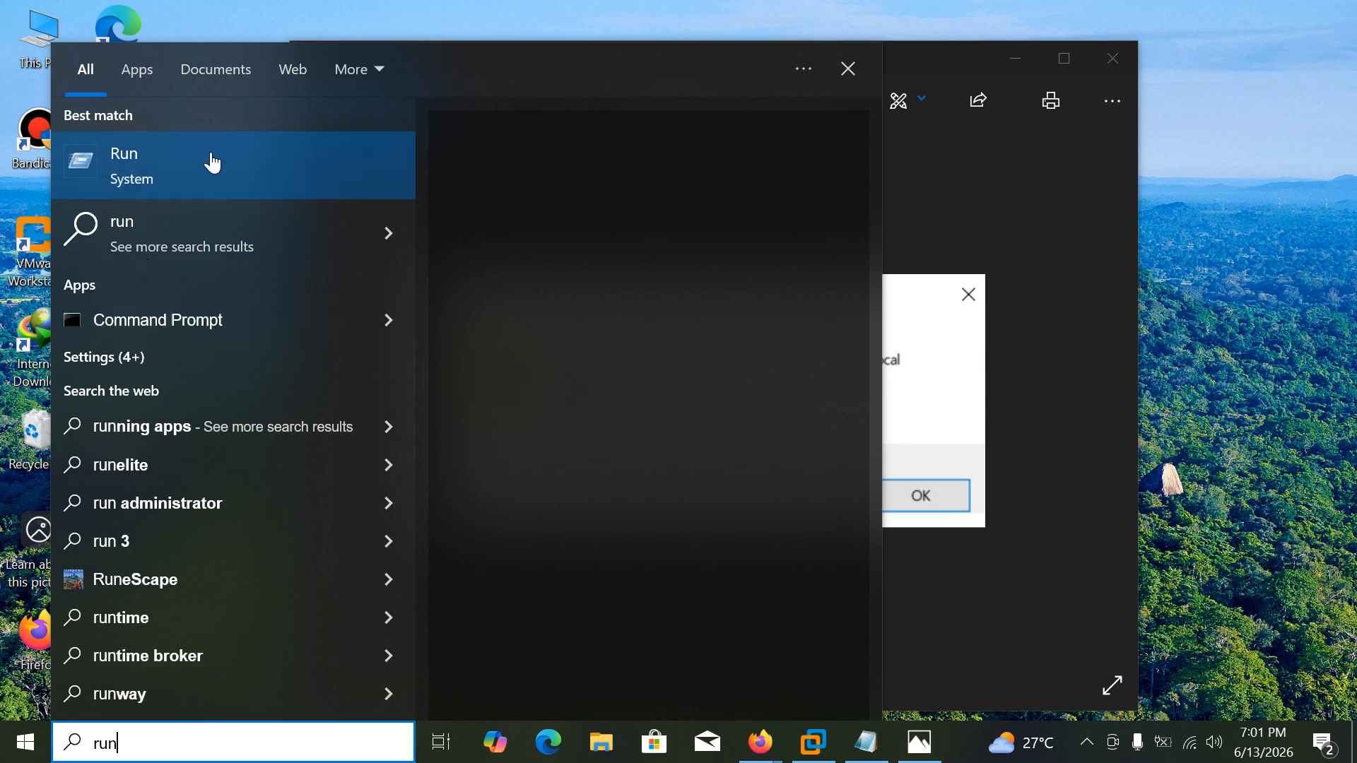
click(212, 163)
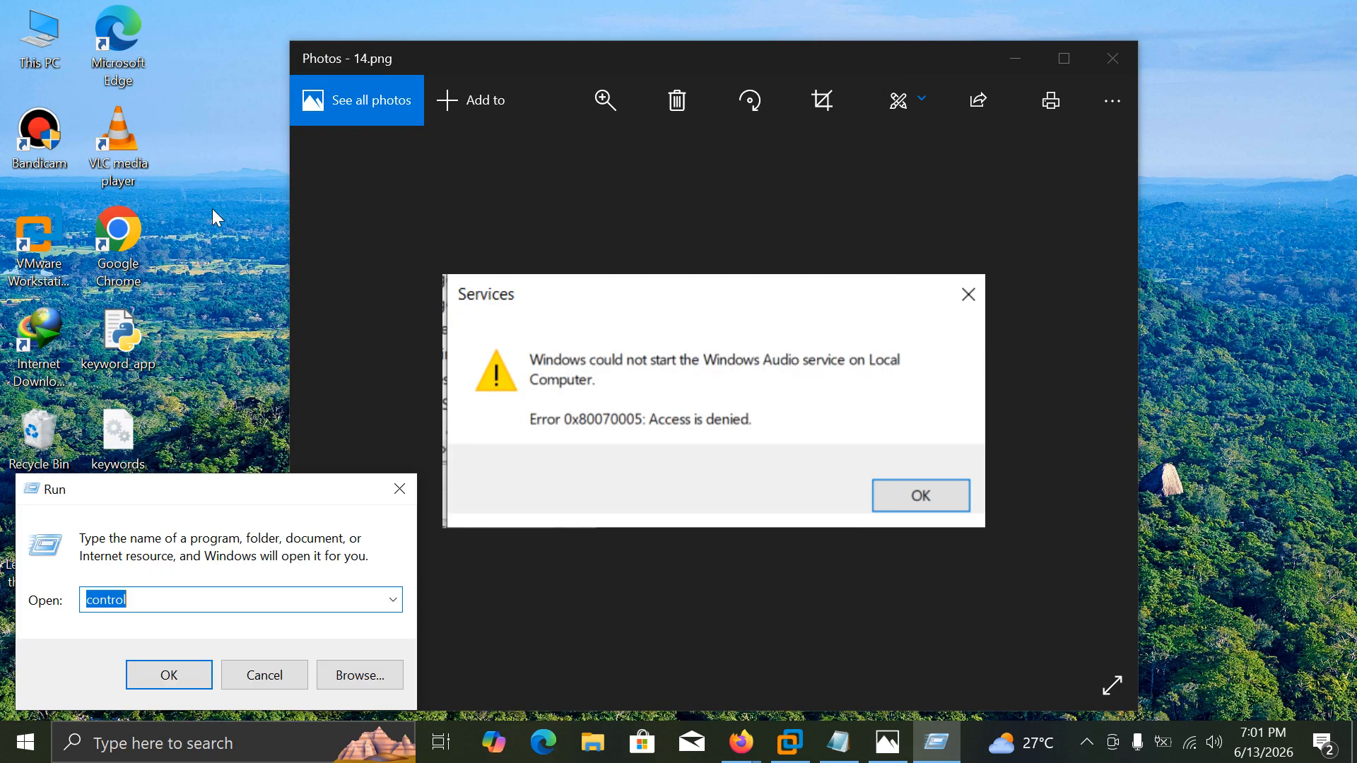
drag(219, 489, 645, 216)
text(d)
key(BackSpace)
text(servi)
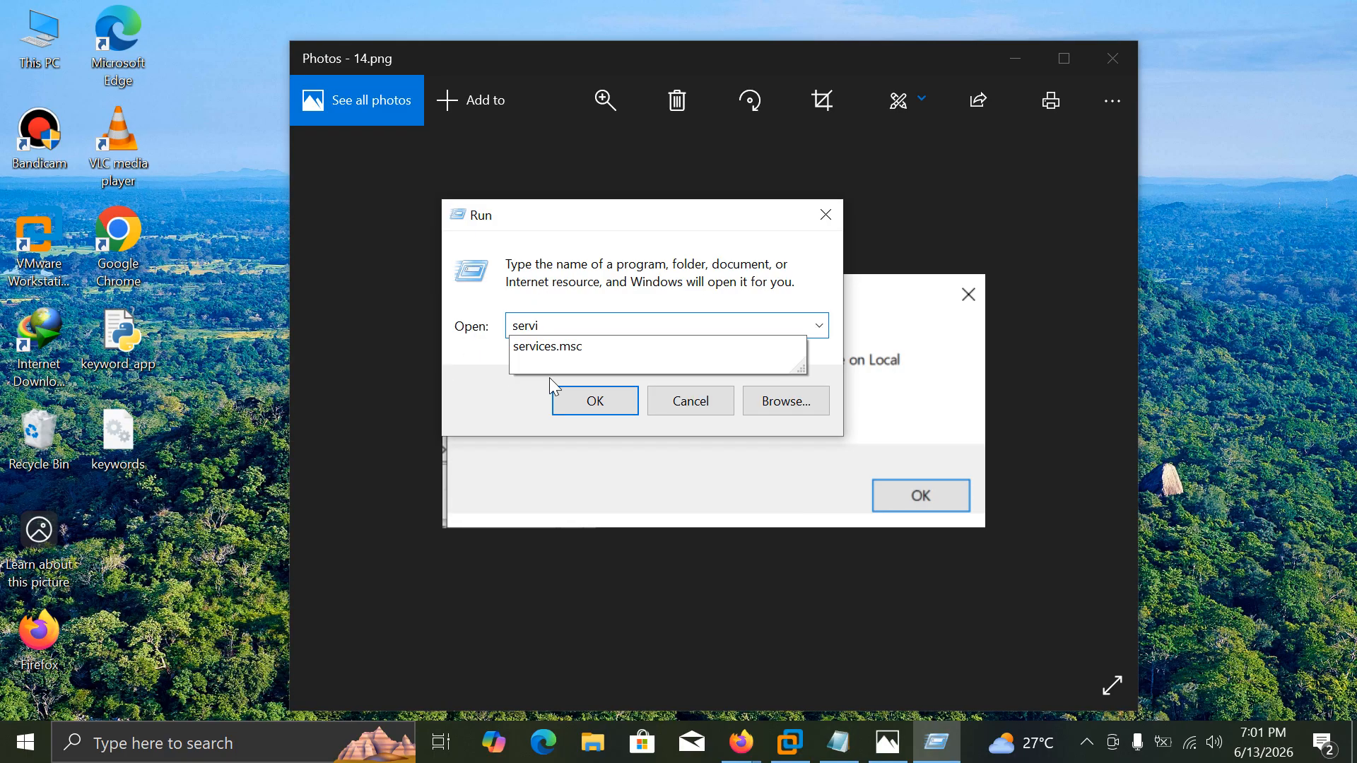
click(589, 352)
click(595, 401)
click(1112, 60)
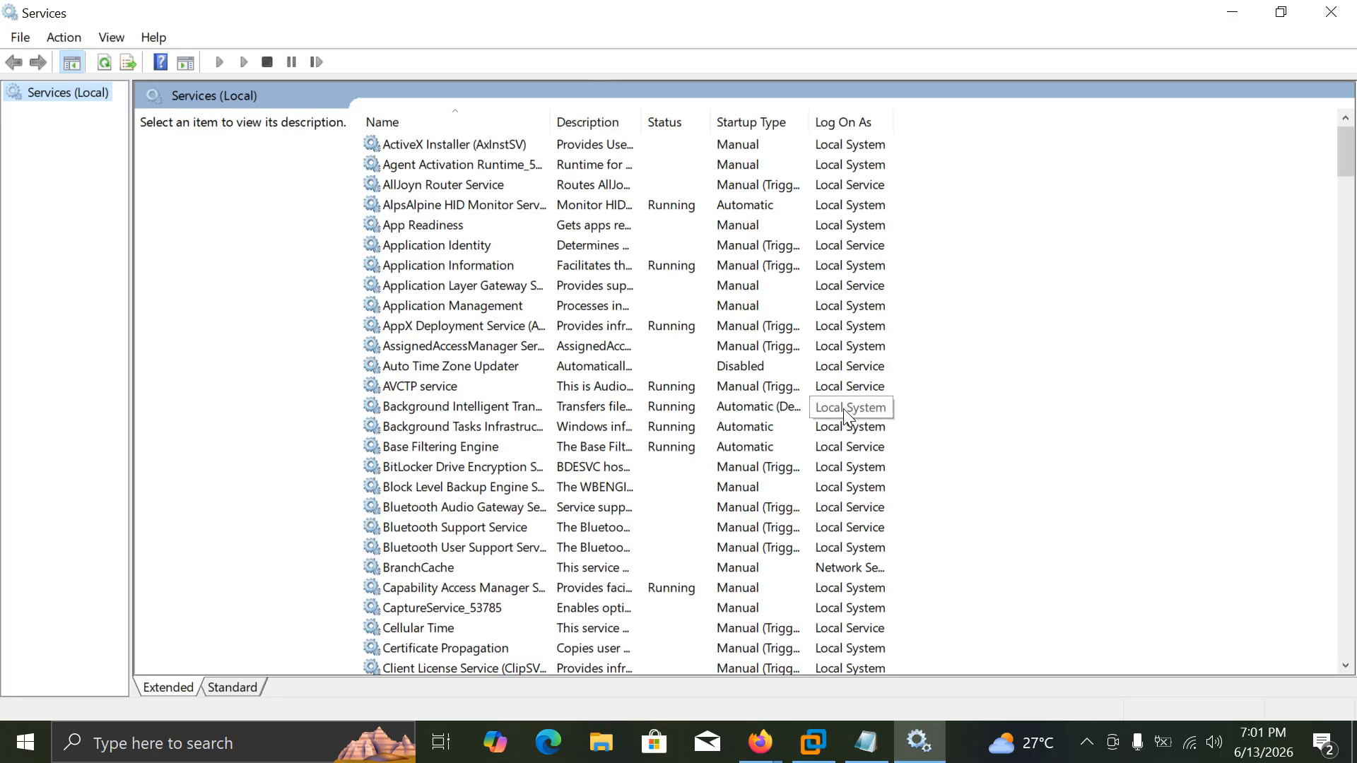
Step: Find the Windows Audio service in the services list and open its properties
scroll(444, 369, down, 20)
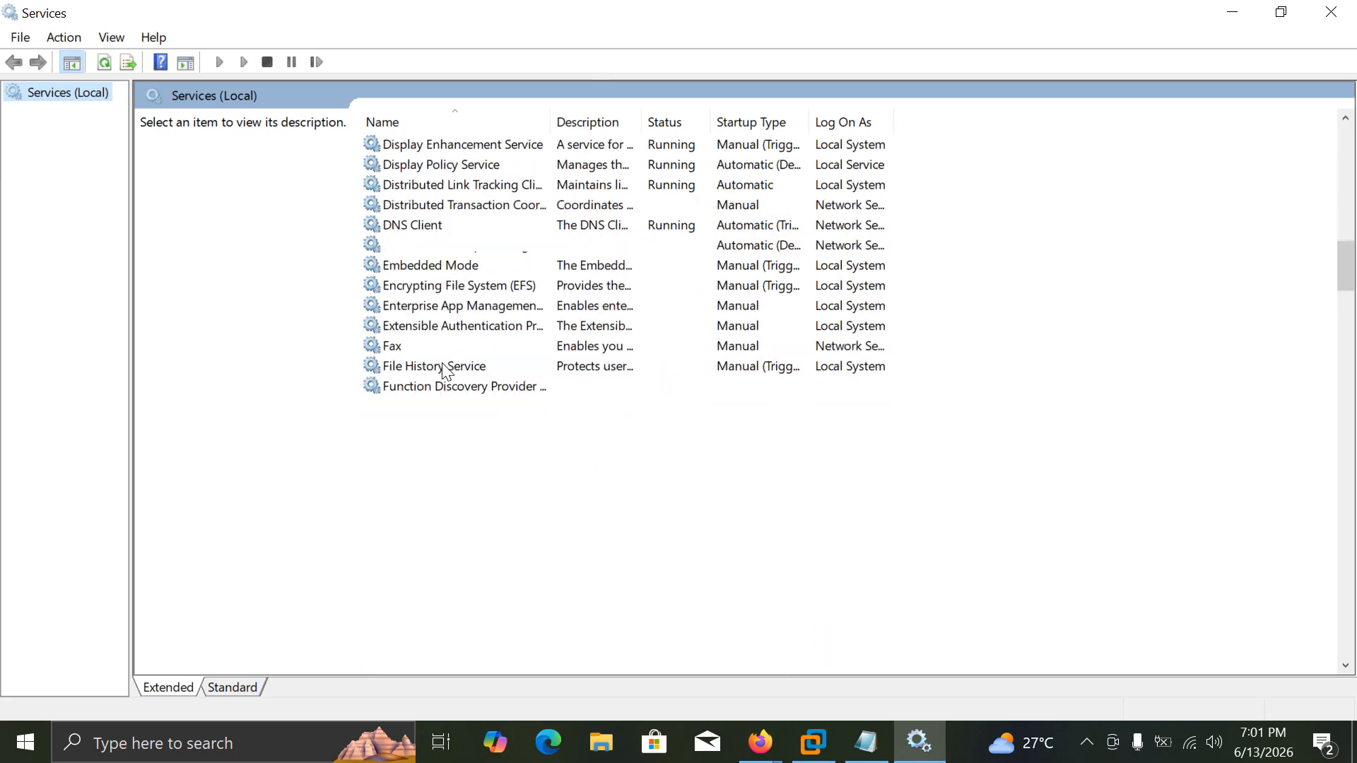
scroll(444, 369, down, 20)
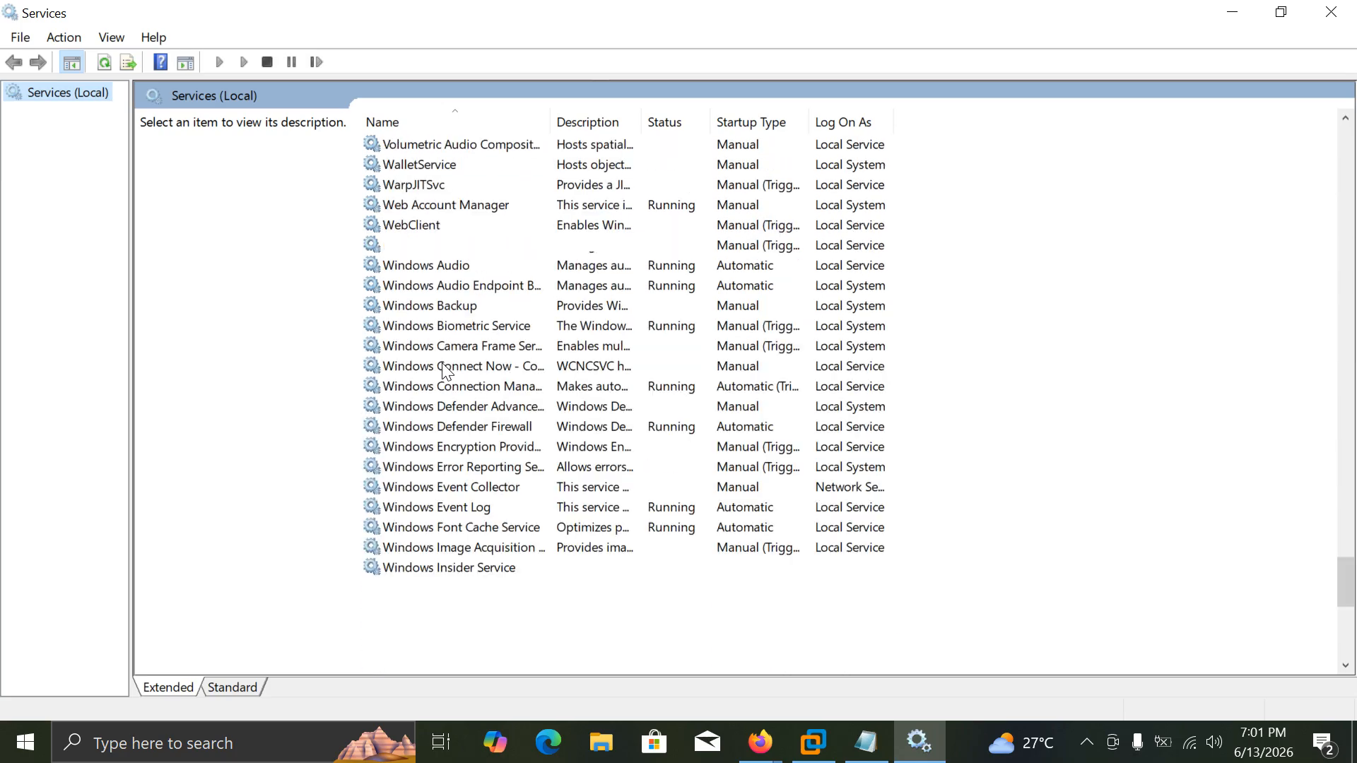
scroll(444, 370, down, 2)
scroll(444, 370, up, 5)
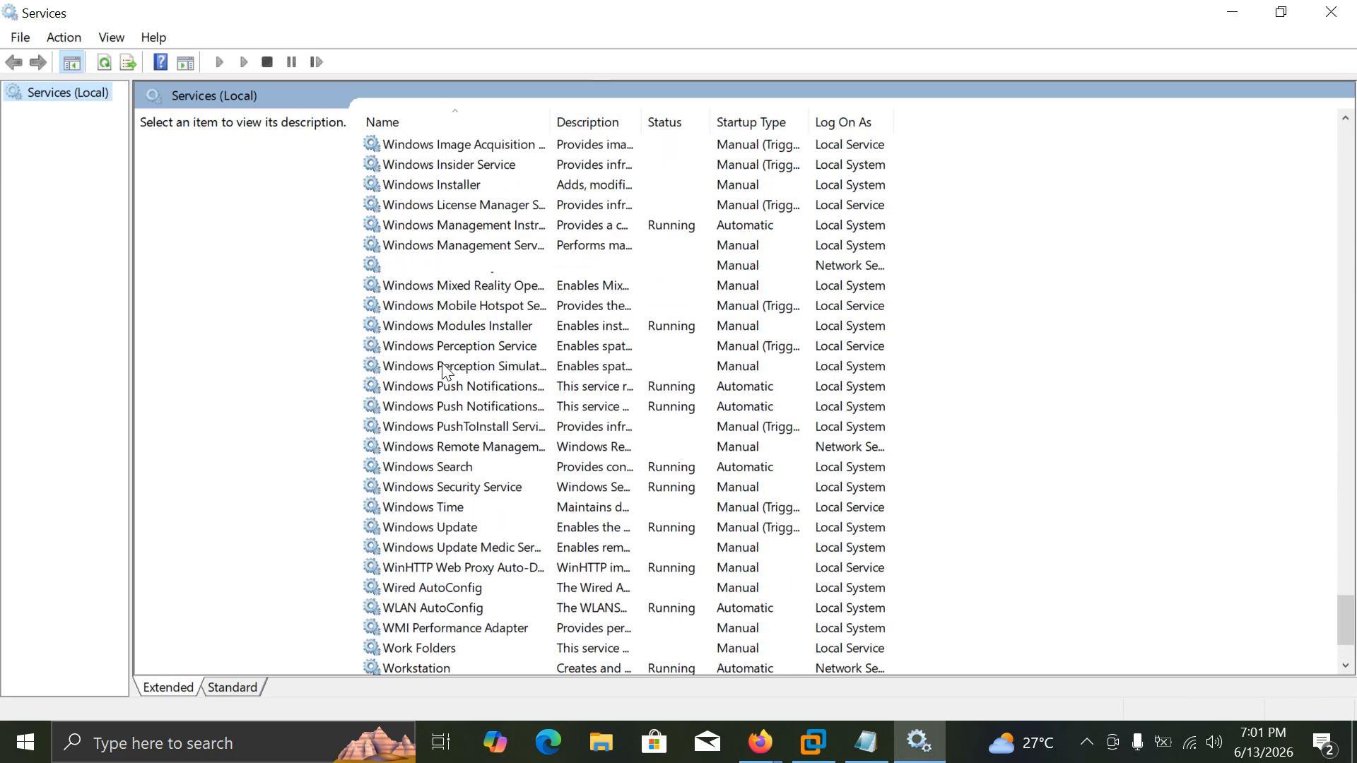
scroll(444, 368, up, 6)
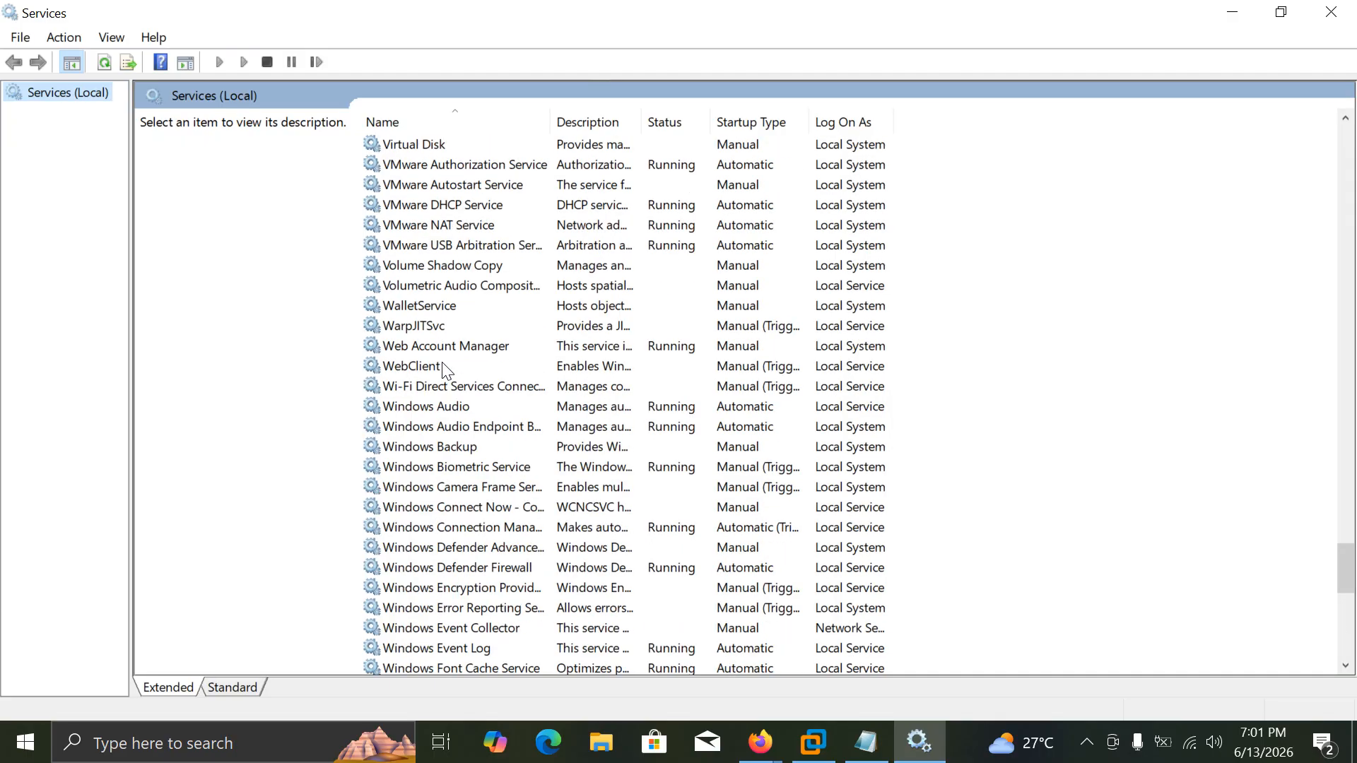
click(464, 406)
right_click(464, 401)
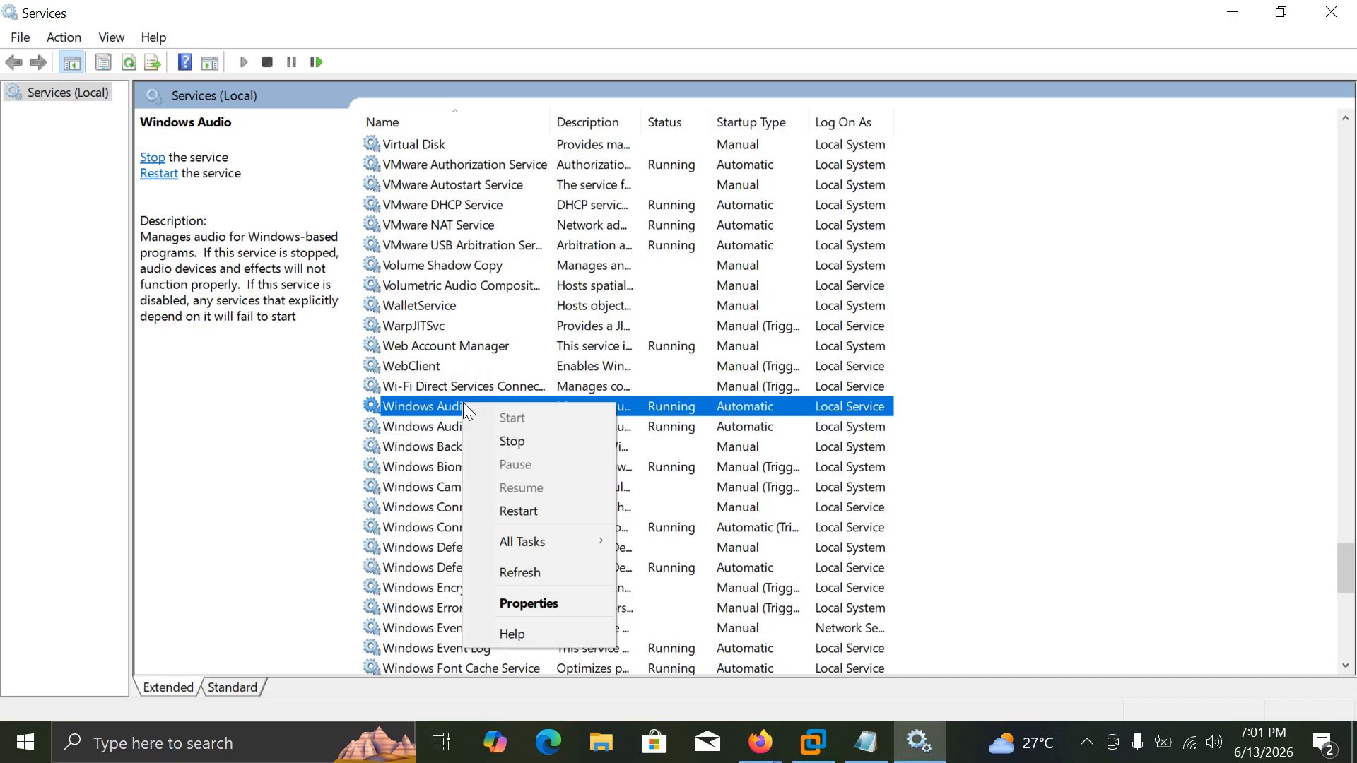
click(559, 600)
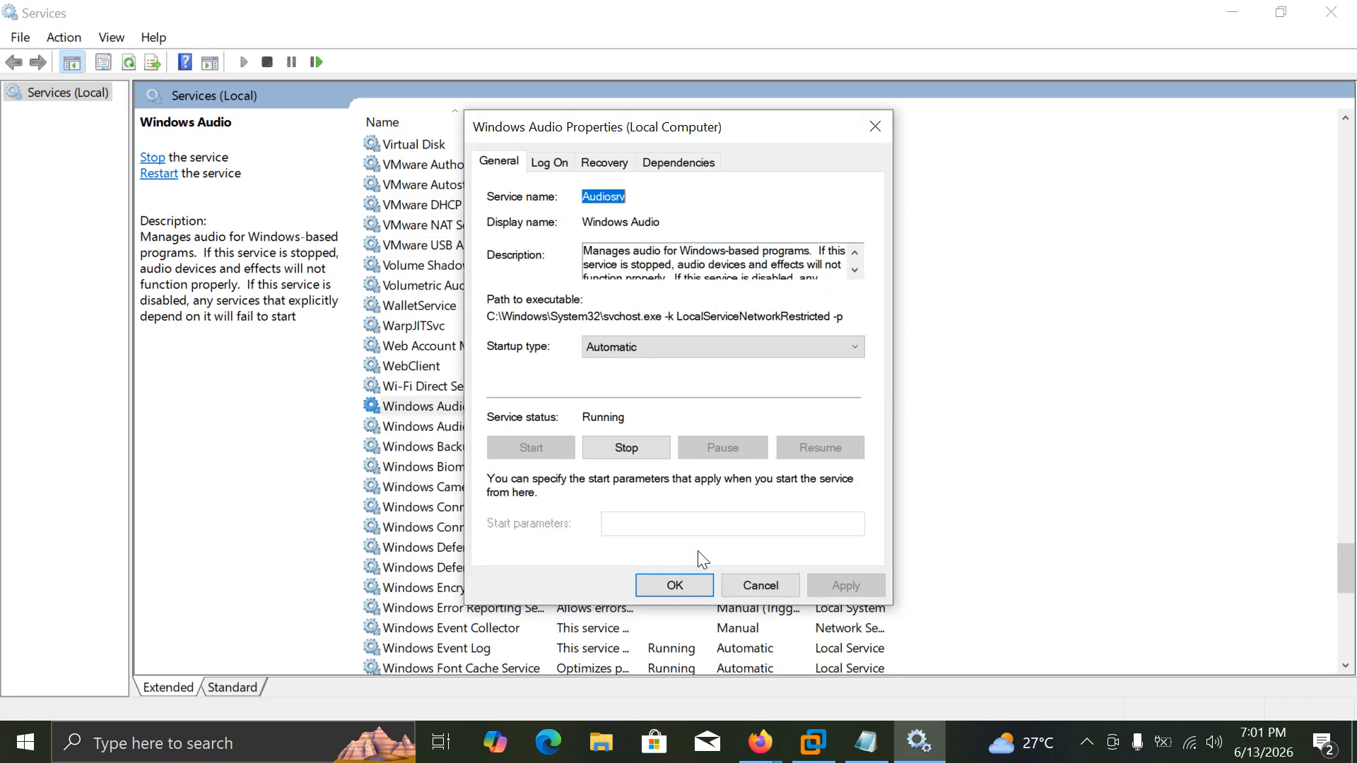
Step: Keep the Windows Audio startup type at Automatic and accept the properties
click(648, 346)
click(648, 348)
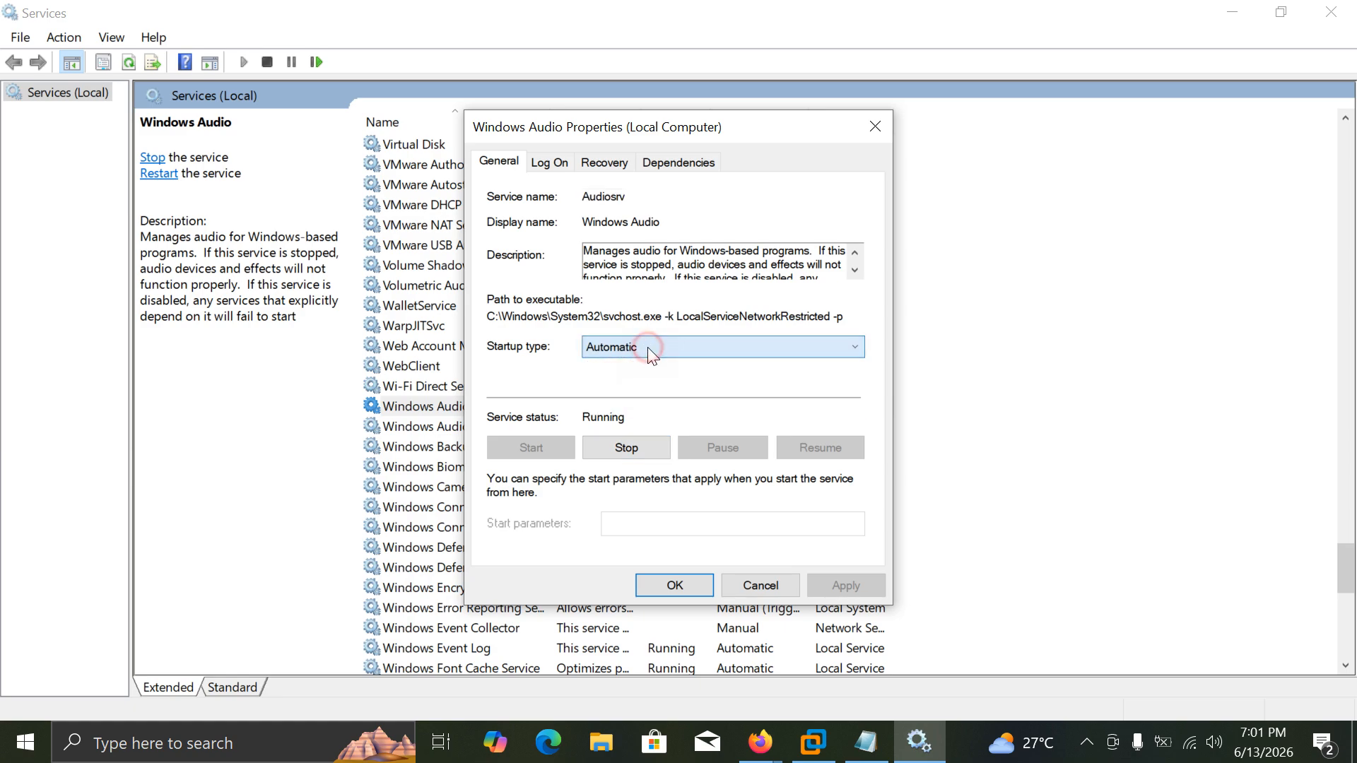
click(648, 346)
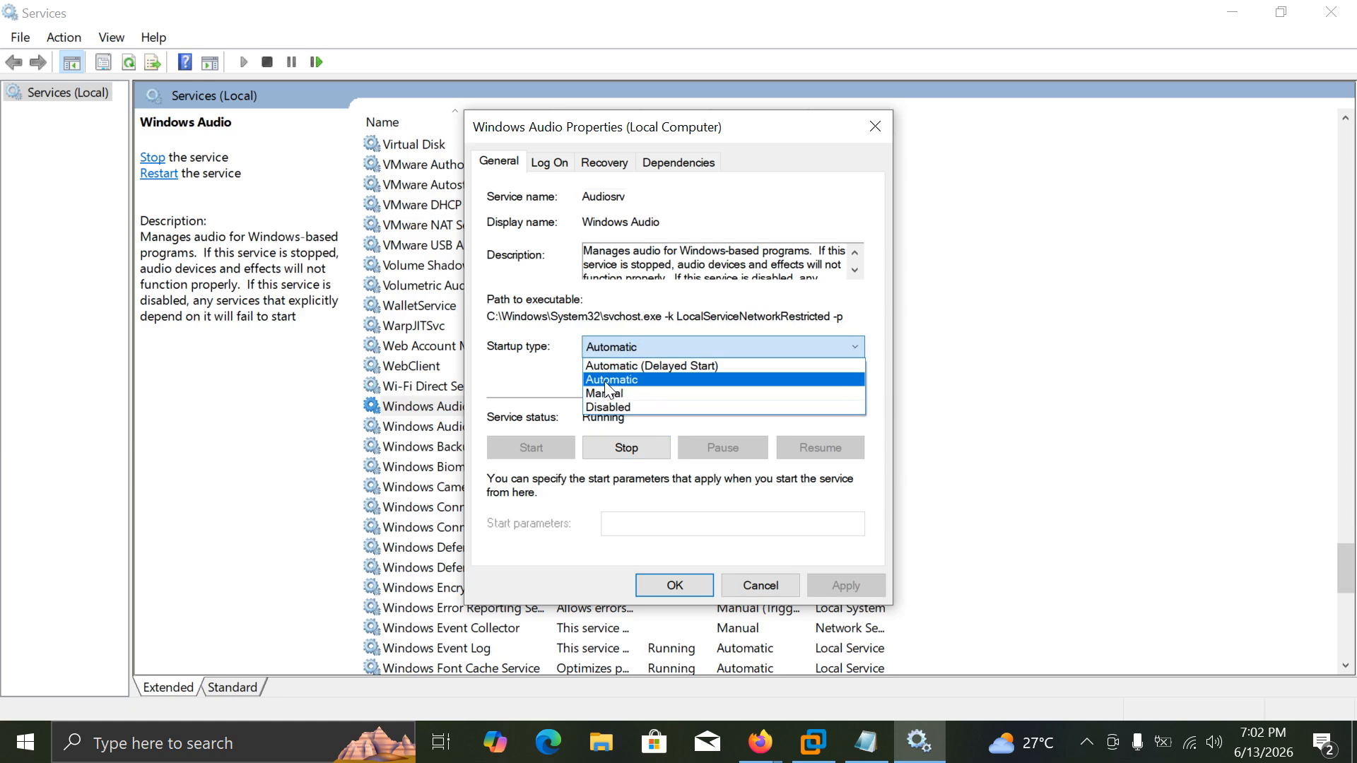
click(613, 347)
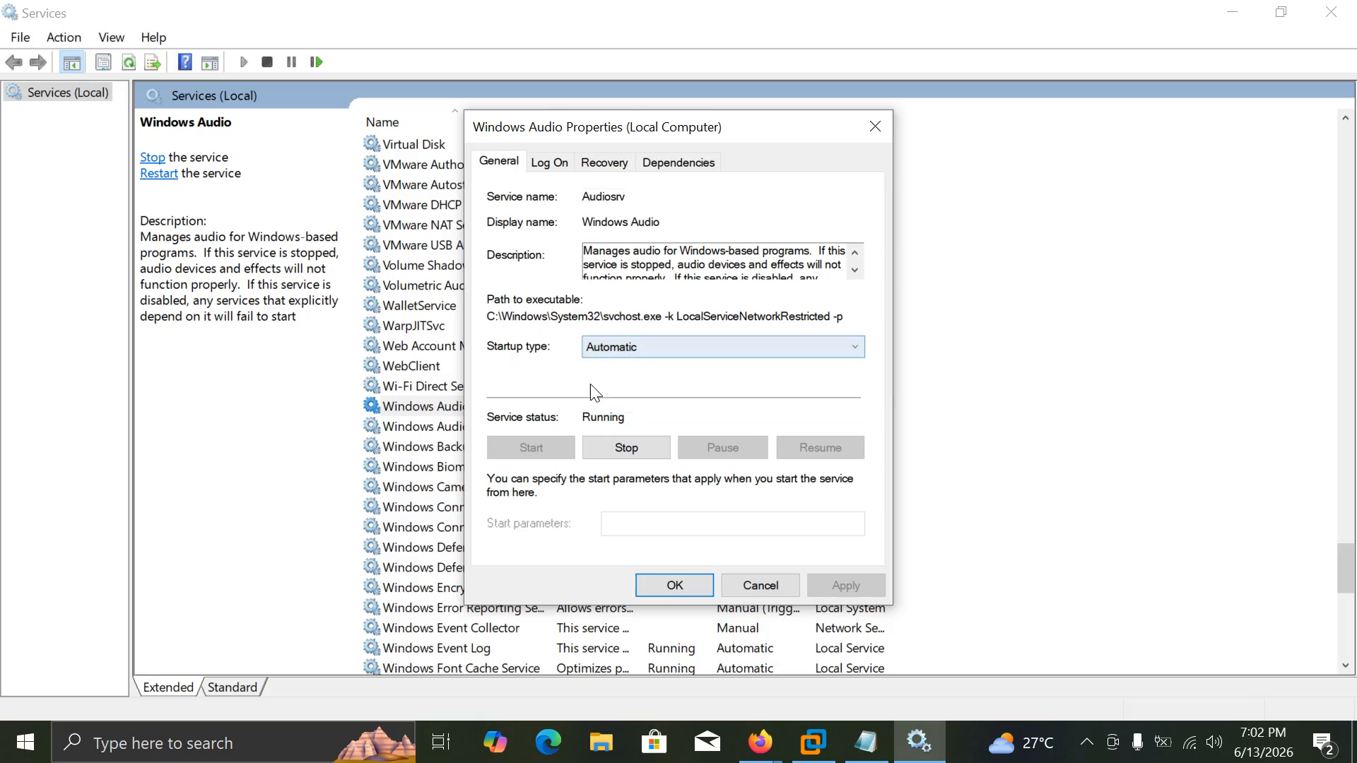
click(678, 585)
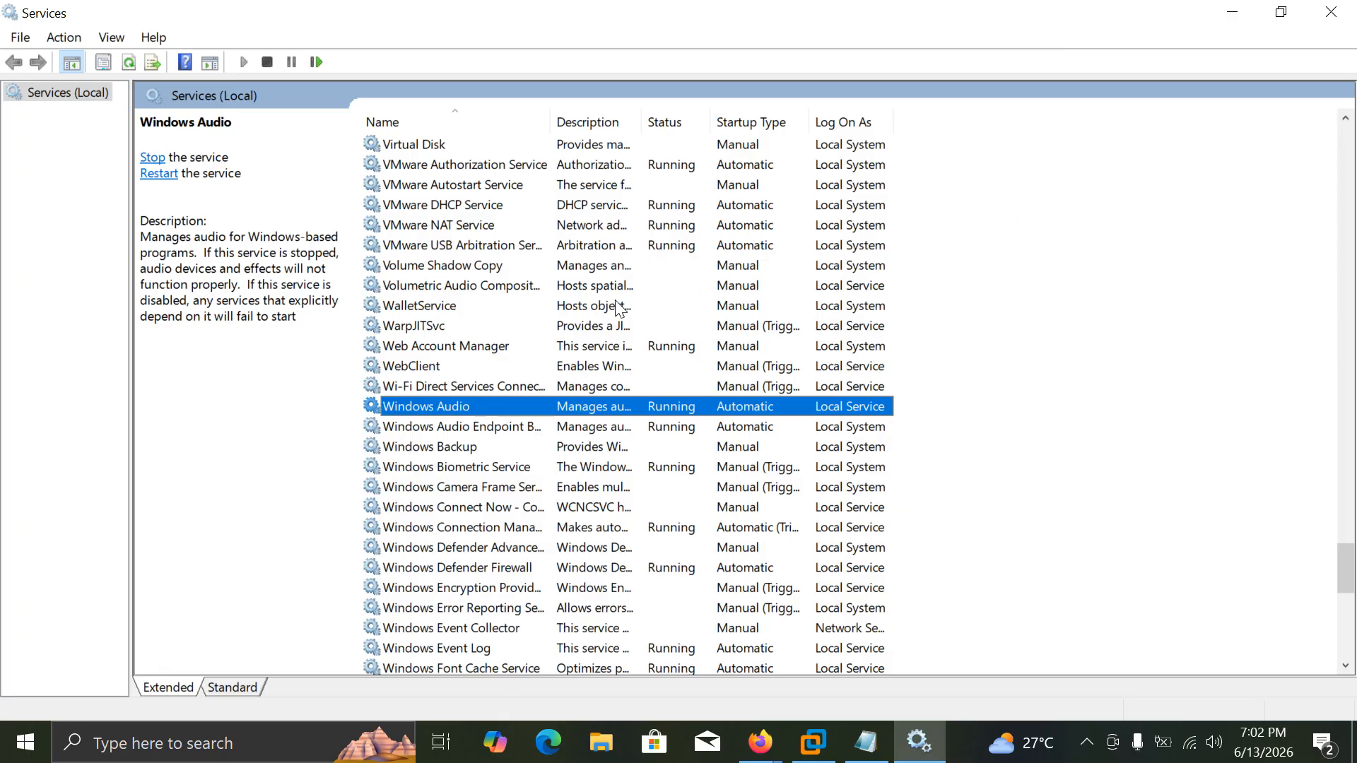
Step: Check the startup type and status of the Windows Audio Endpoint Builder service in its properties
click(502, 436)
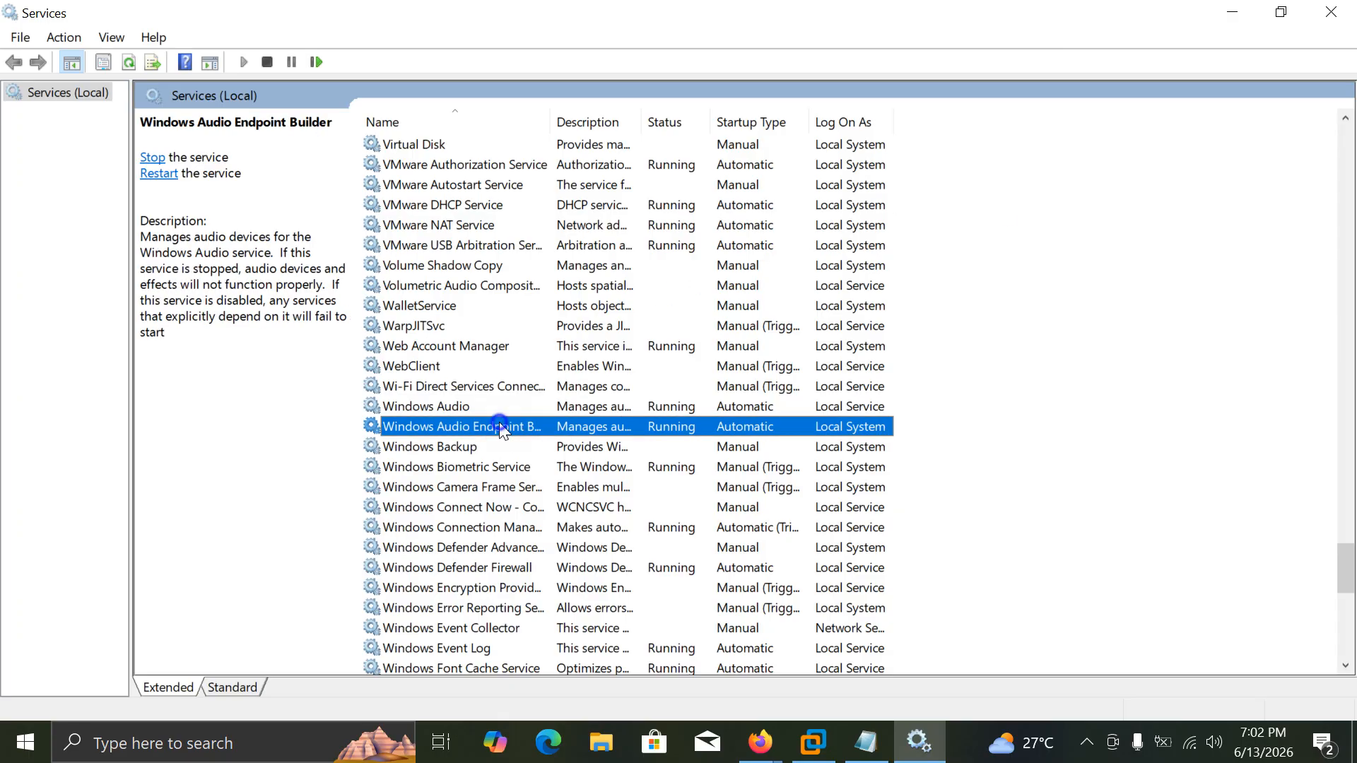
right_click(503, 429)
click(567, 622)
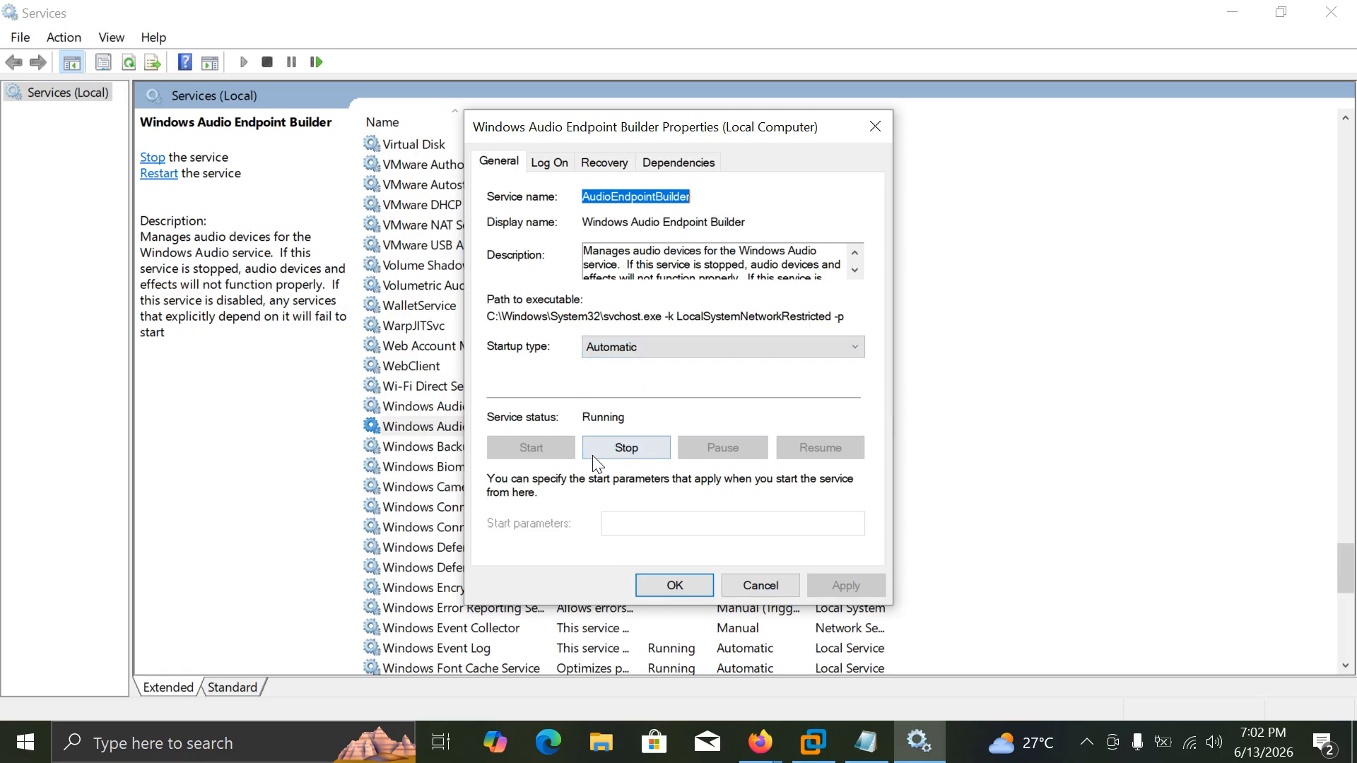
click(687, 586)
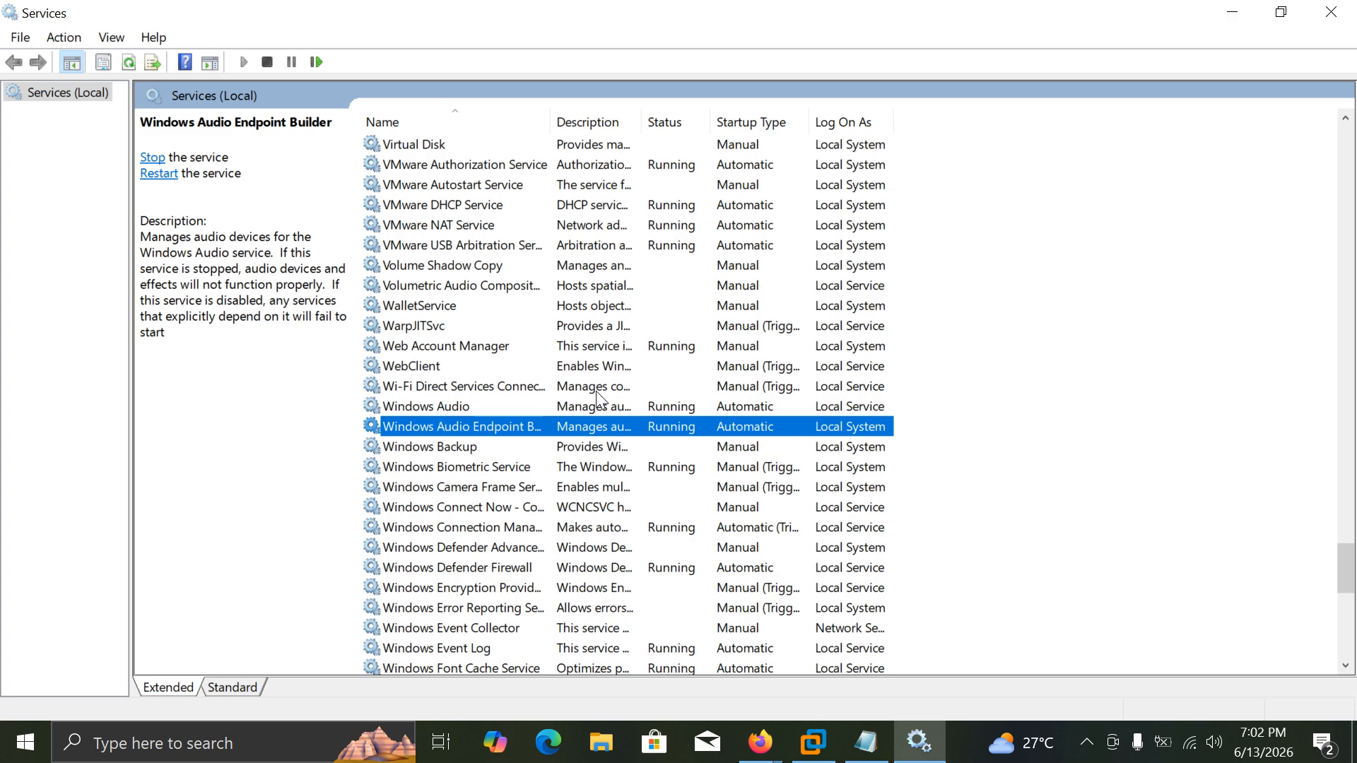
Step: Check the startup type and status of the Remote Procedure Call (RPC) service, closing its properties without changes
scroll(591, 401, down, 7)
scroll(590, 402, down, 4)
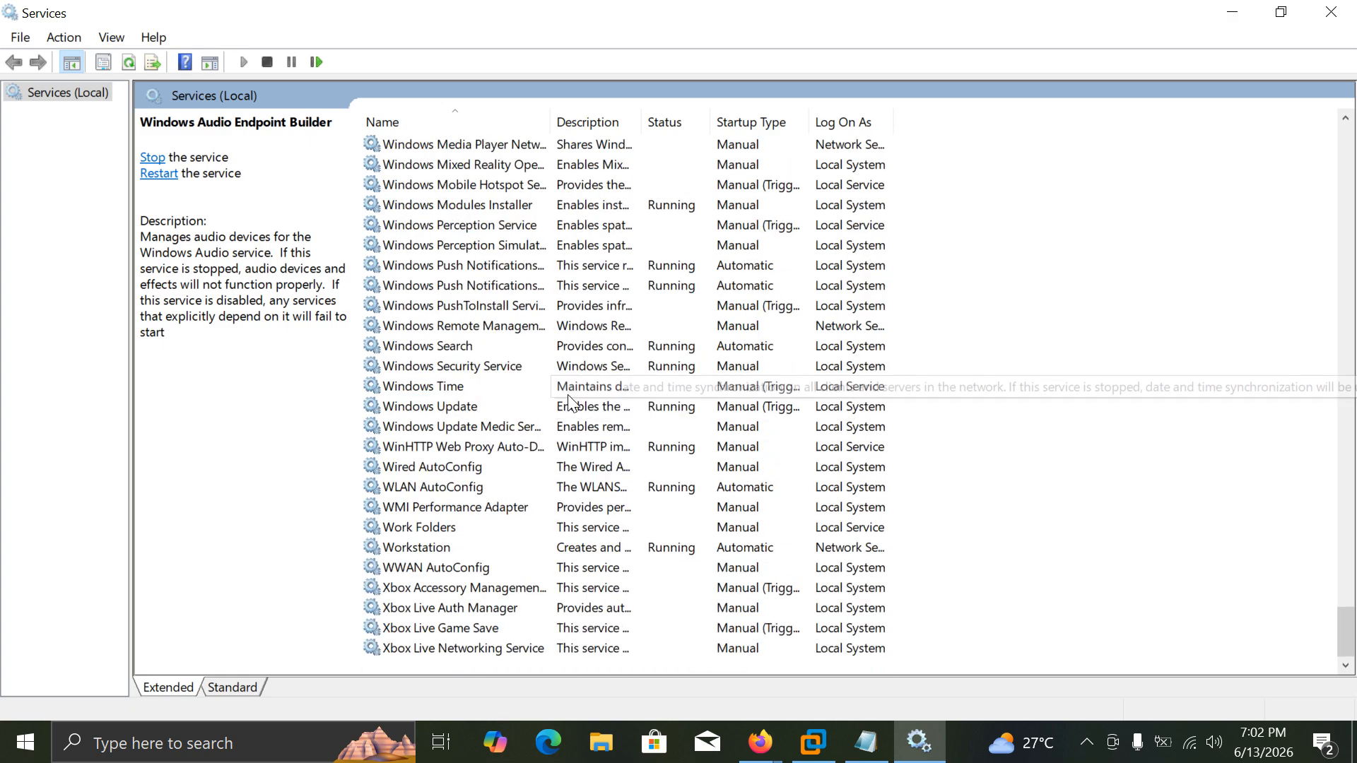
scroll(573, 405, up, 20)
scroll(566, 406, up, 9)
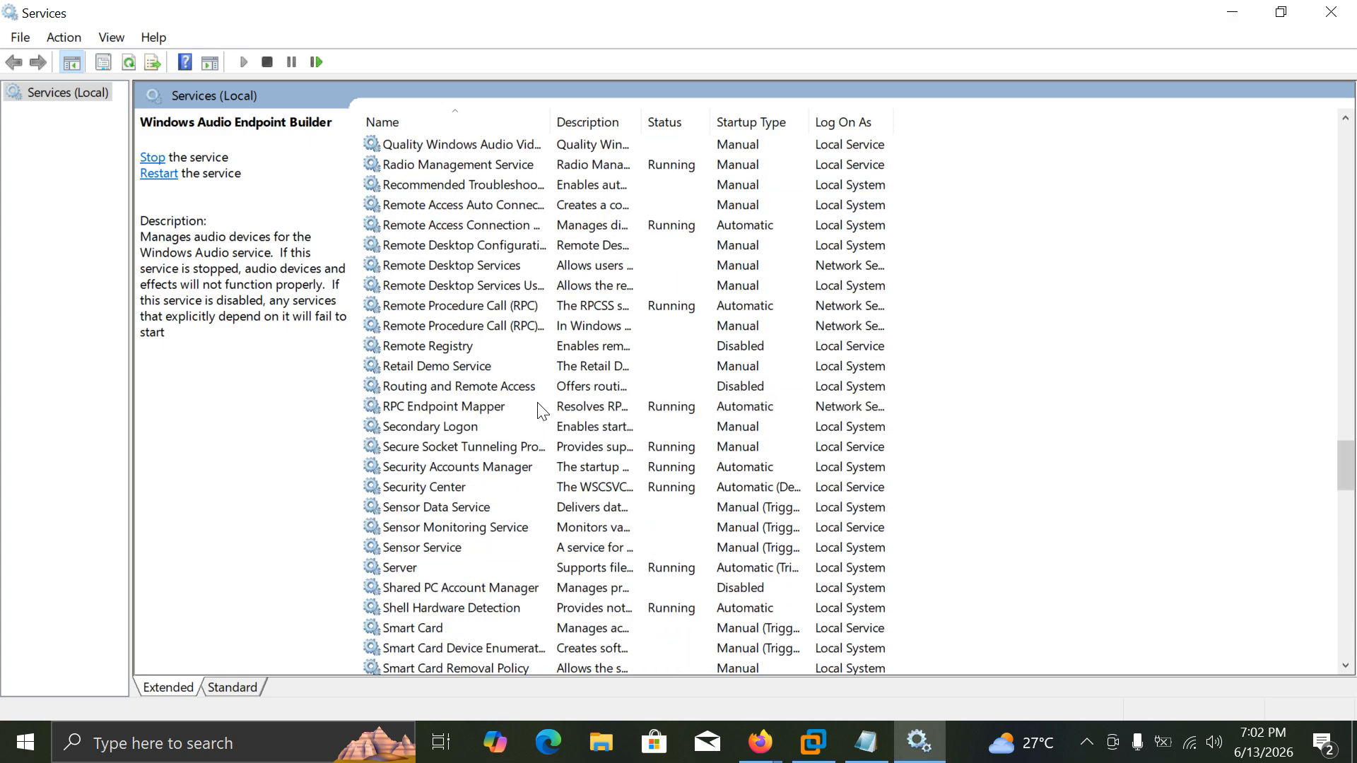
click(483, 391)
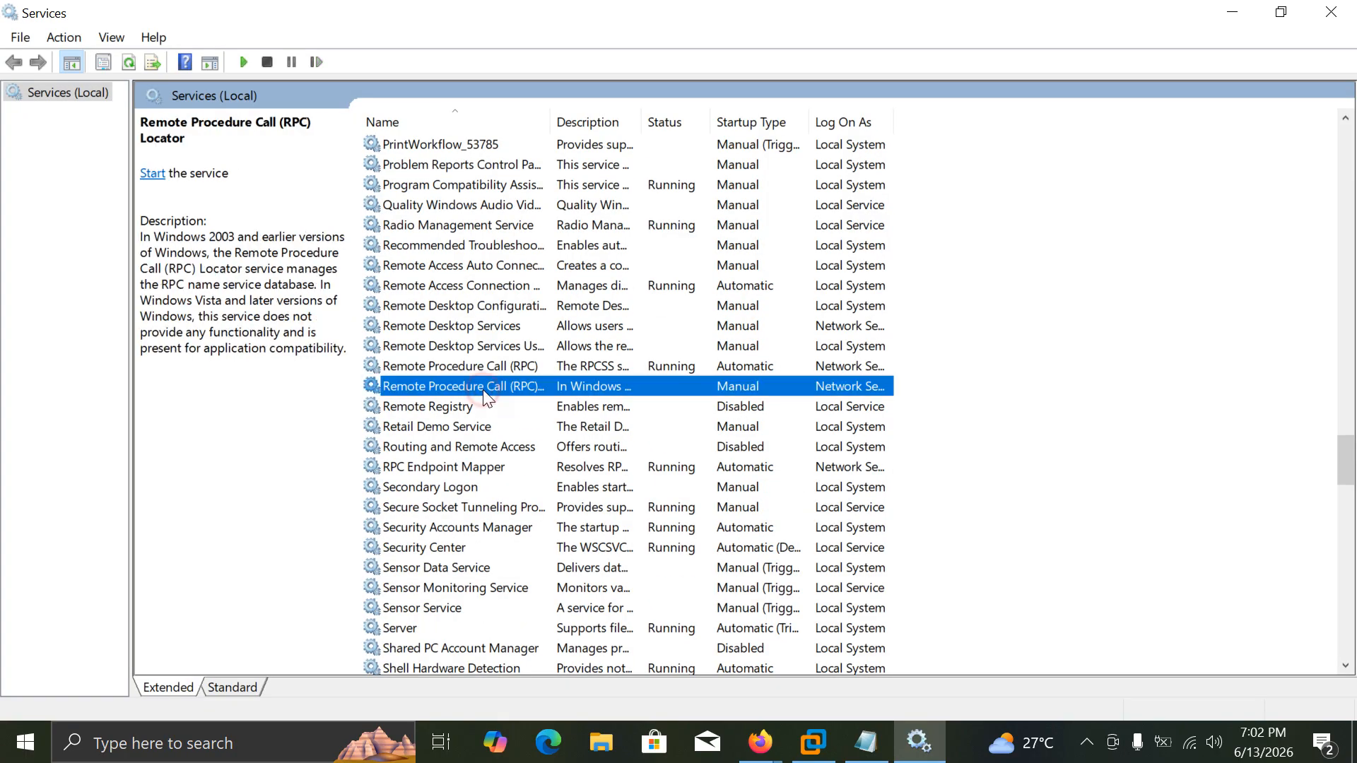
right_click(500, 387)
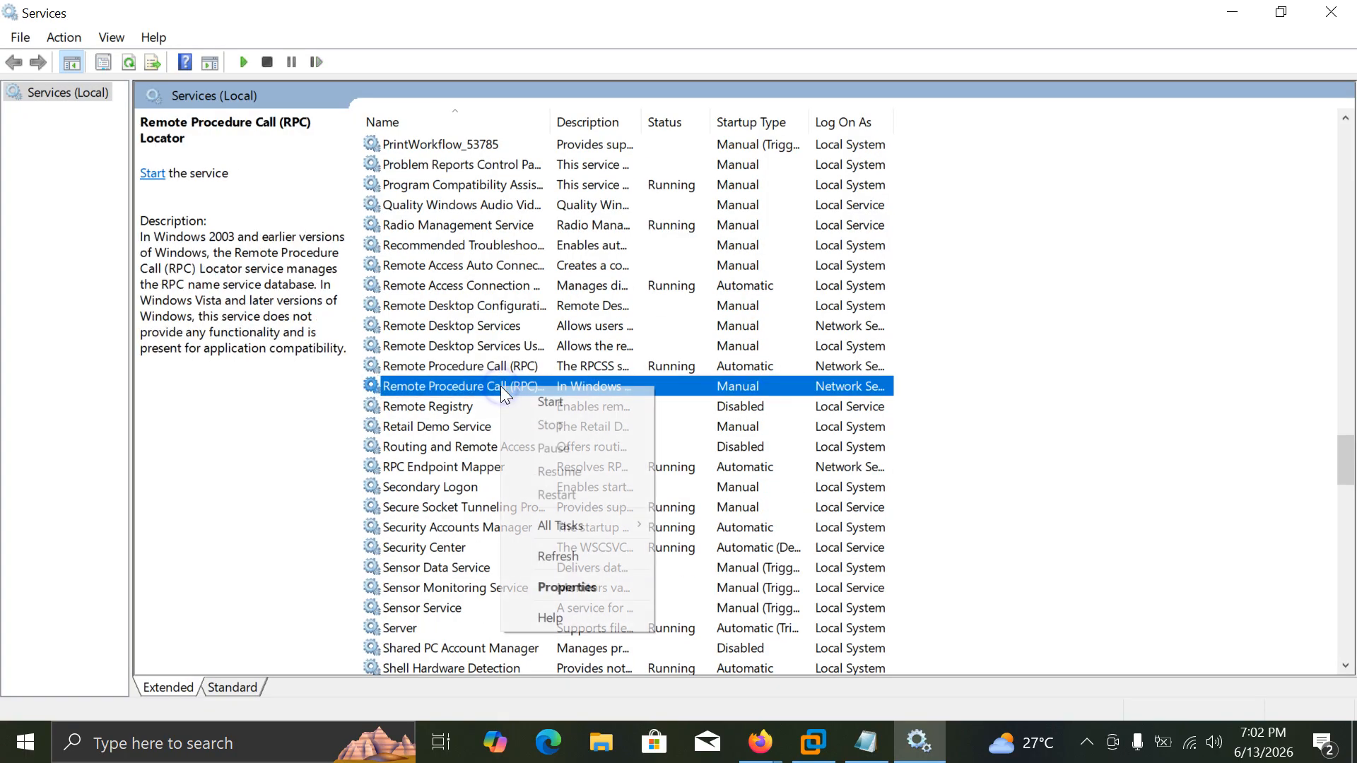
click(481, 385)
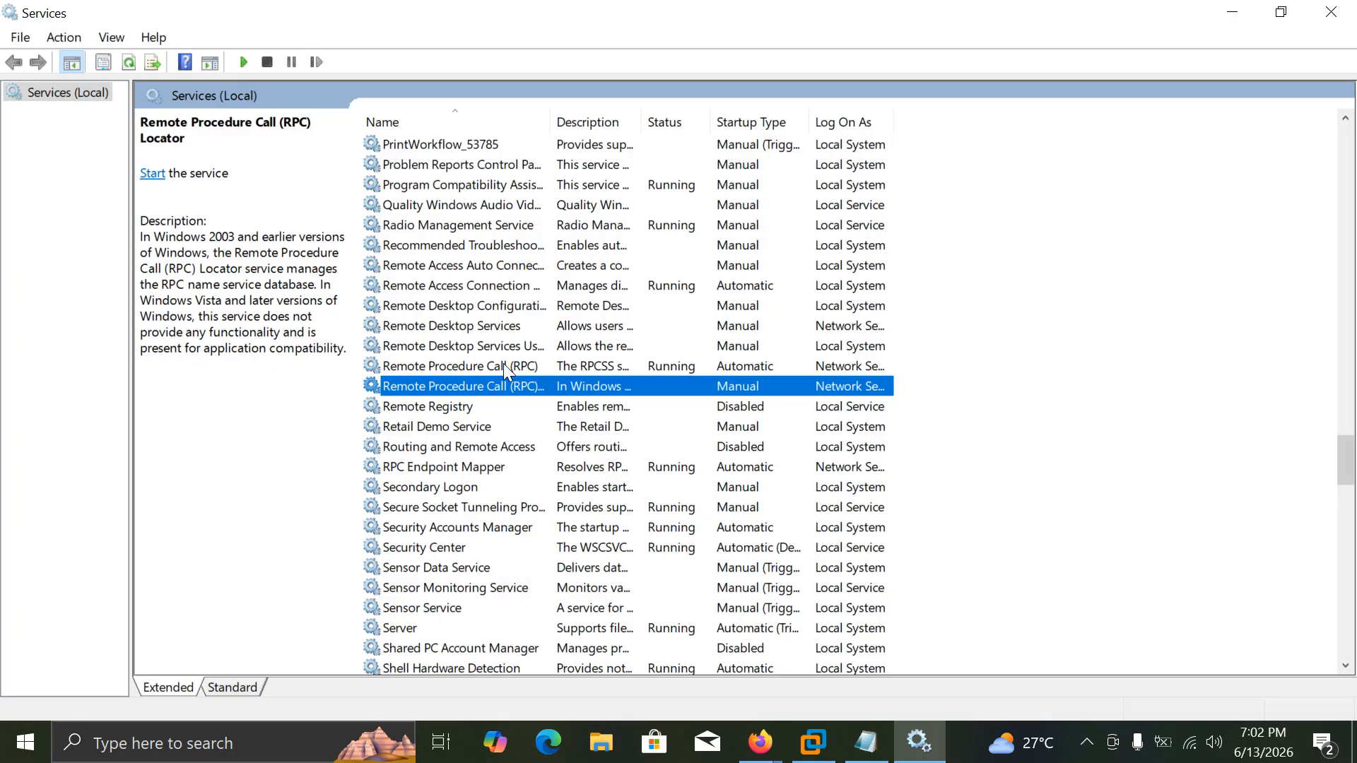
click(503, 363)
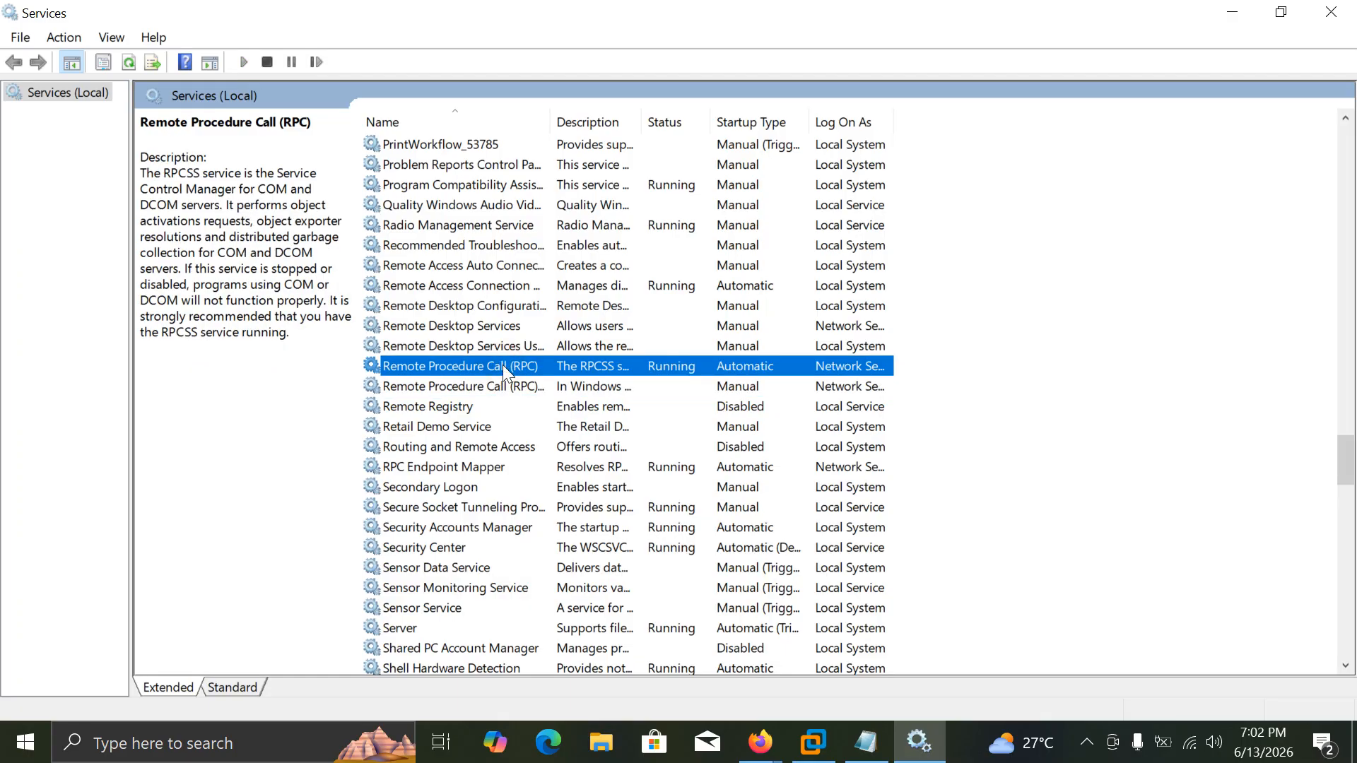
right_click(498, 362)
click(558, 563)
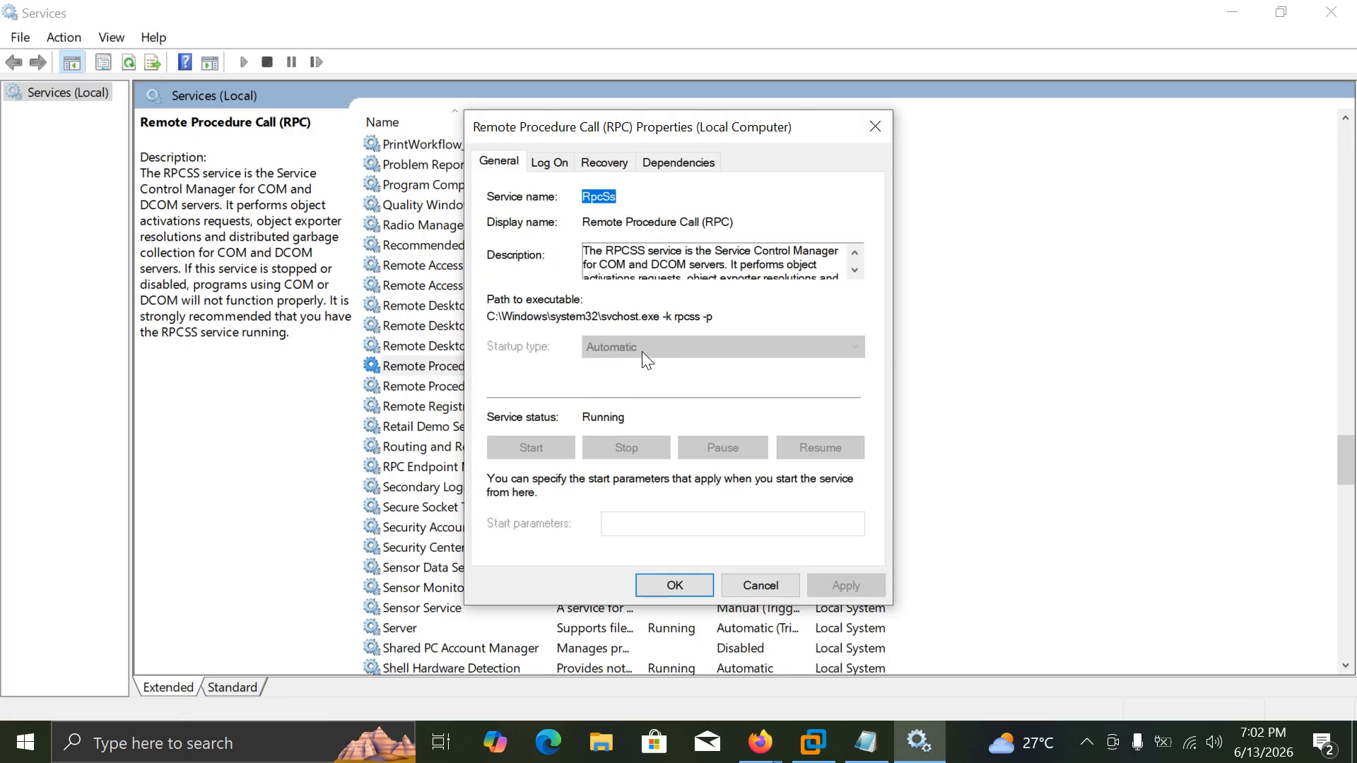
click(742, 581)
Step: Review the startup type options of the Remote Procedure Call (RPC) Locator service, cancelling its properties
click(495, 389)
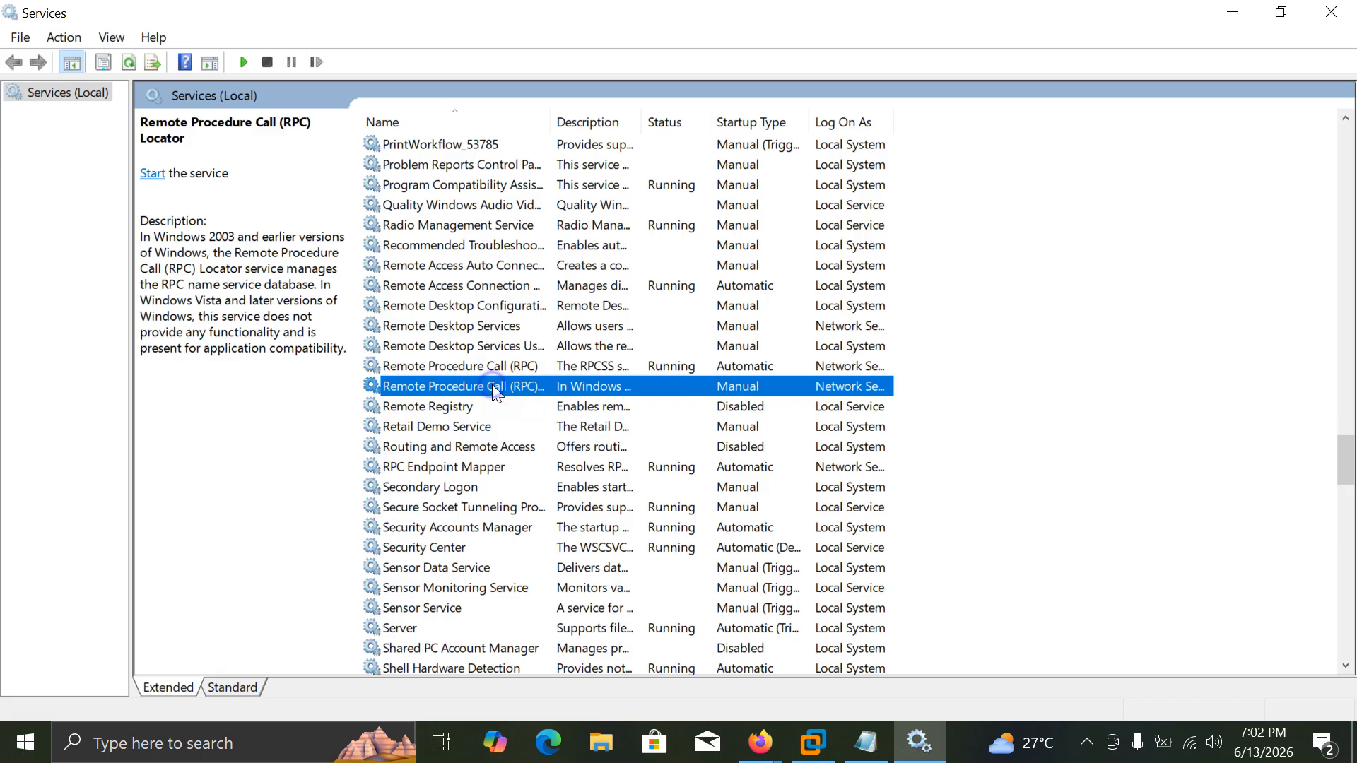
right_click(494, 392)
click(569, 579)
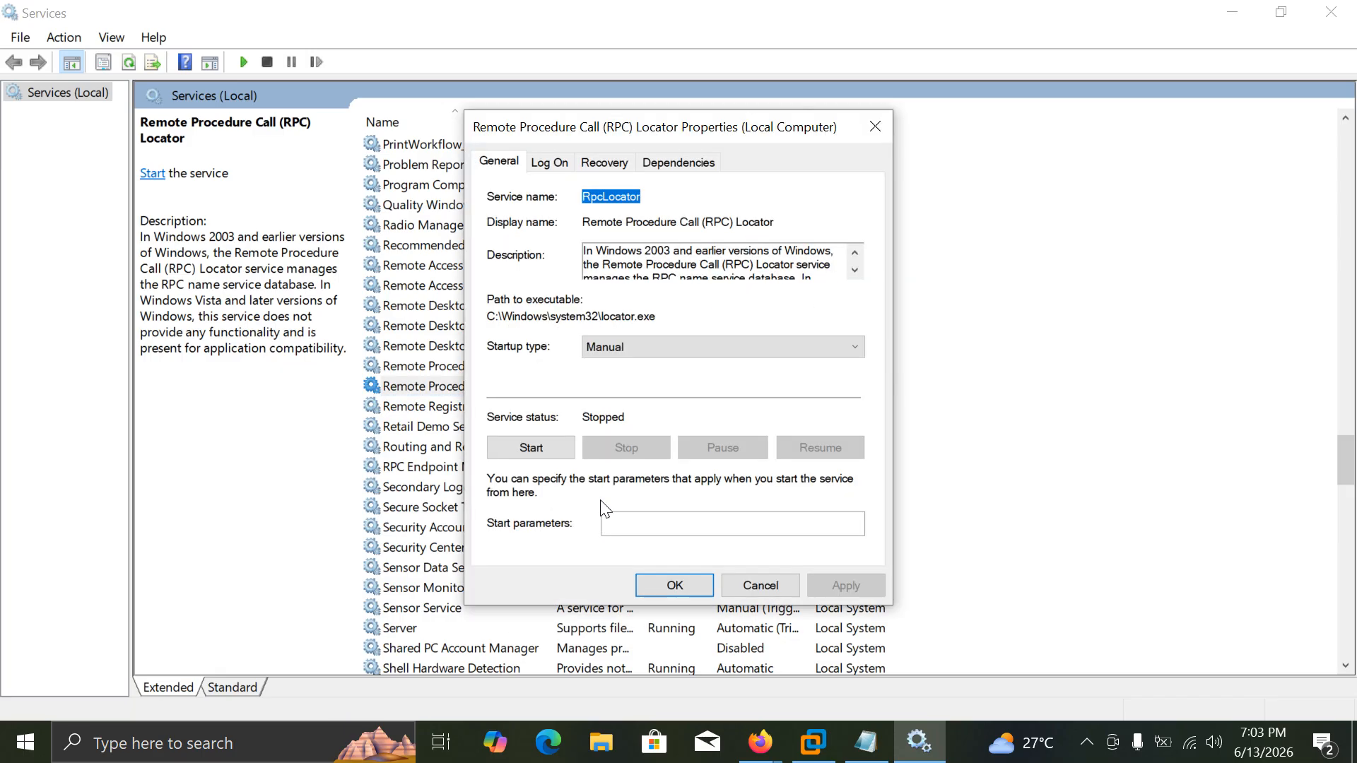
click(635, 345)
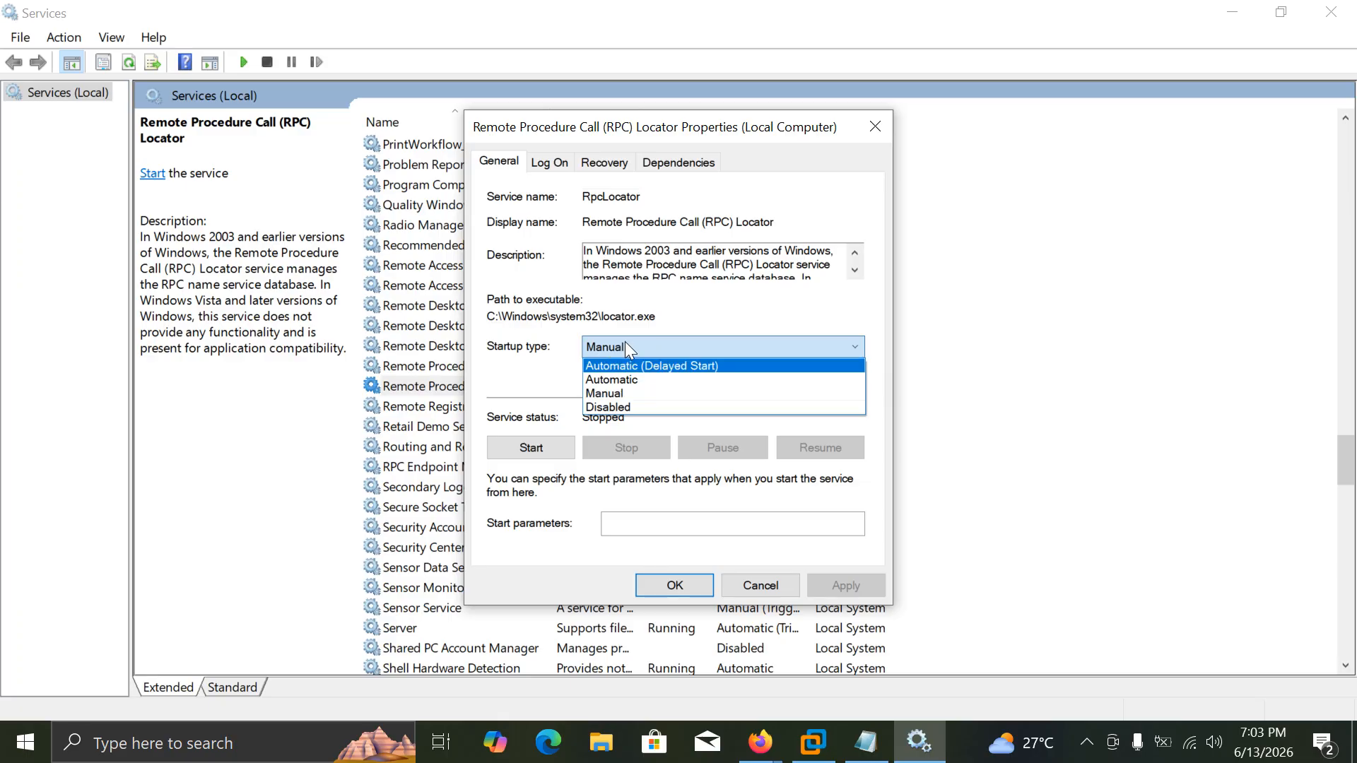
click(531, 375)
click(755, 585)
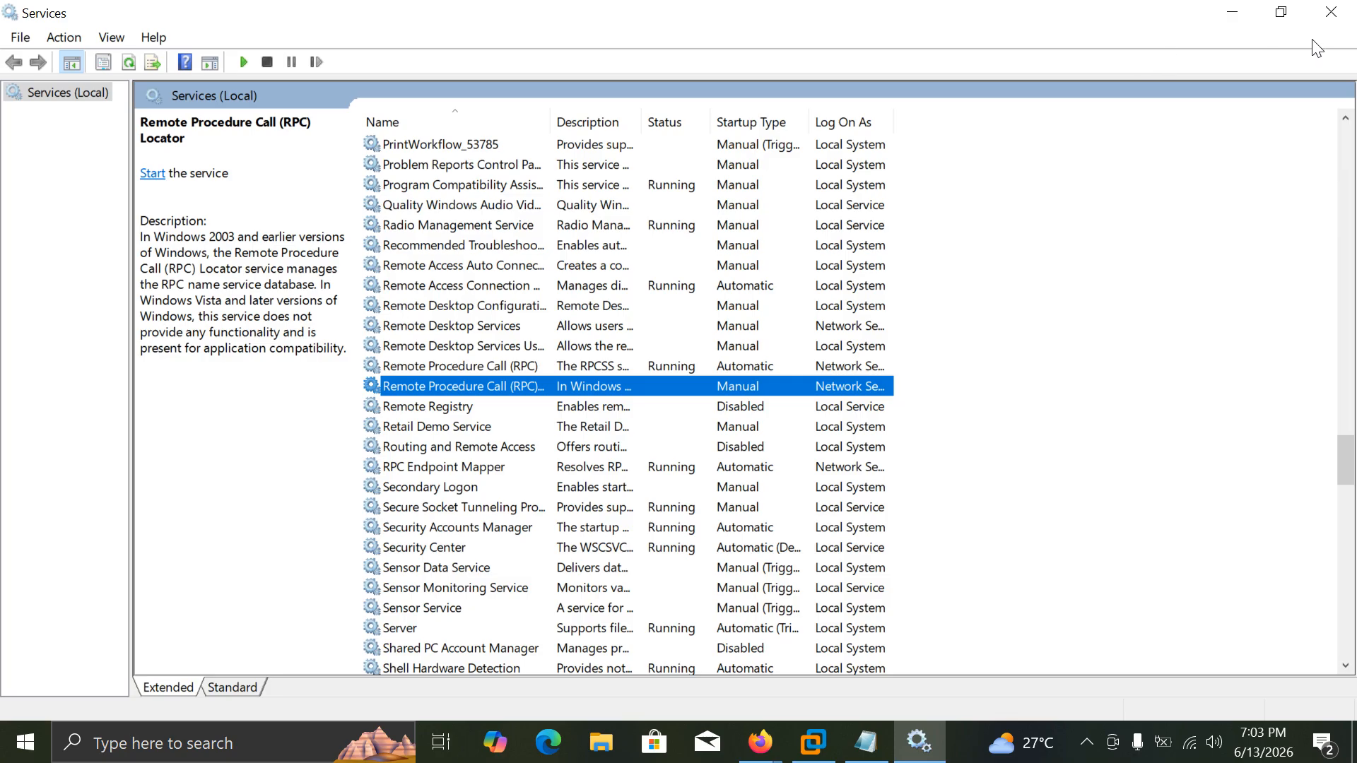
Step: Close the Services console and reopen it through a Windows search for services.msc
click(1332, 12)
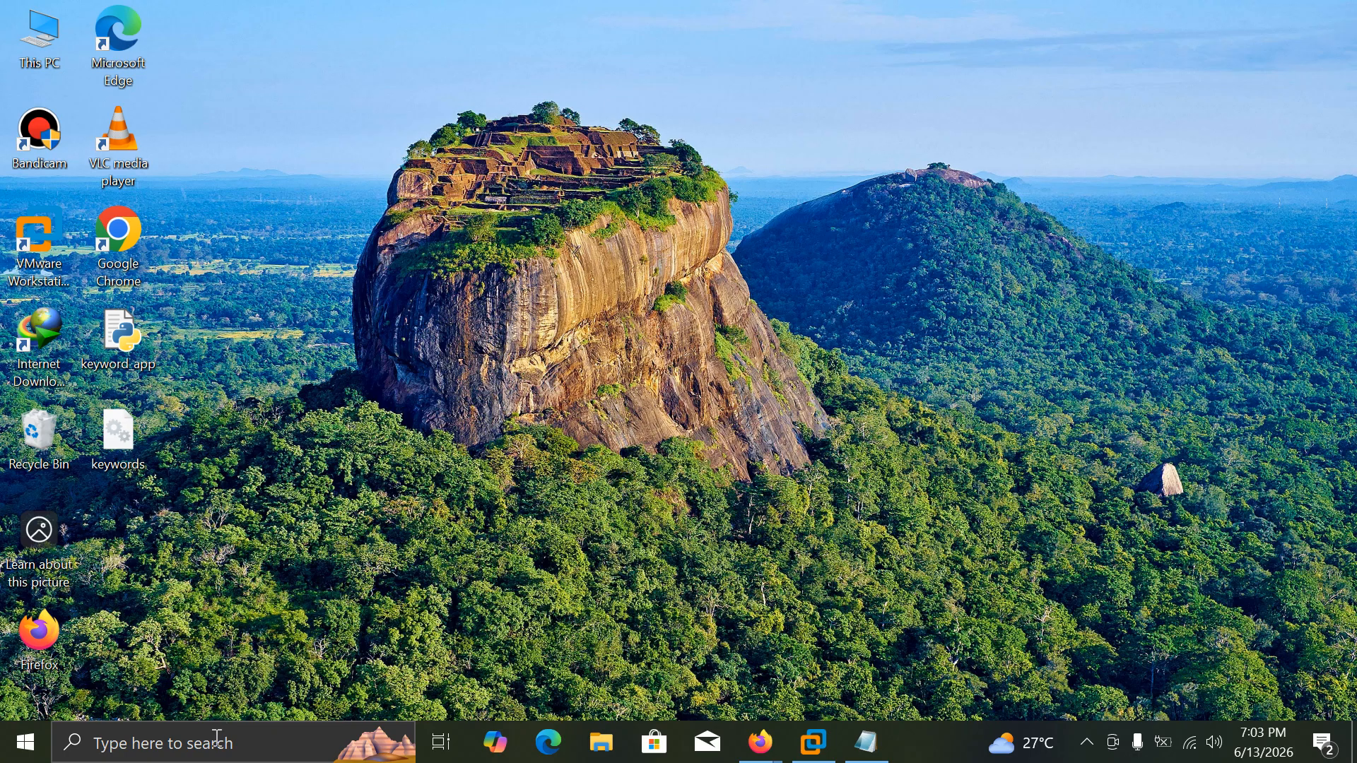
click(188, 743)
text(ser)
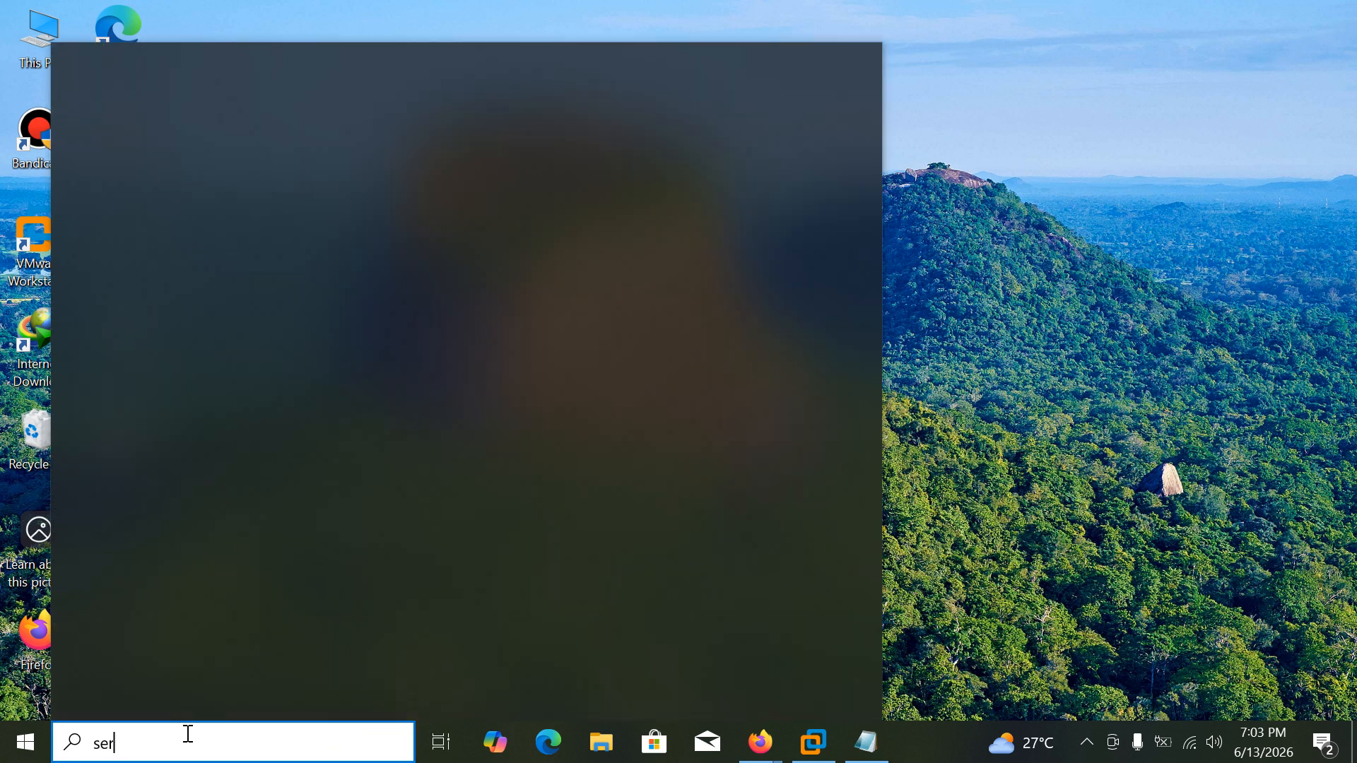
text(v)
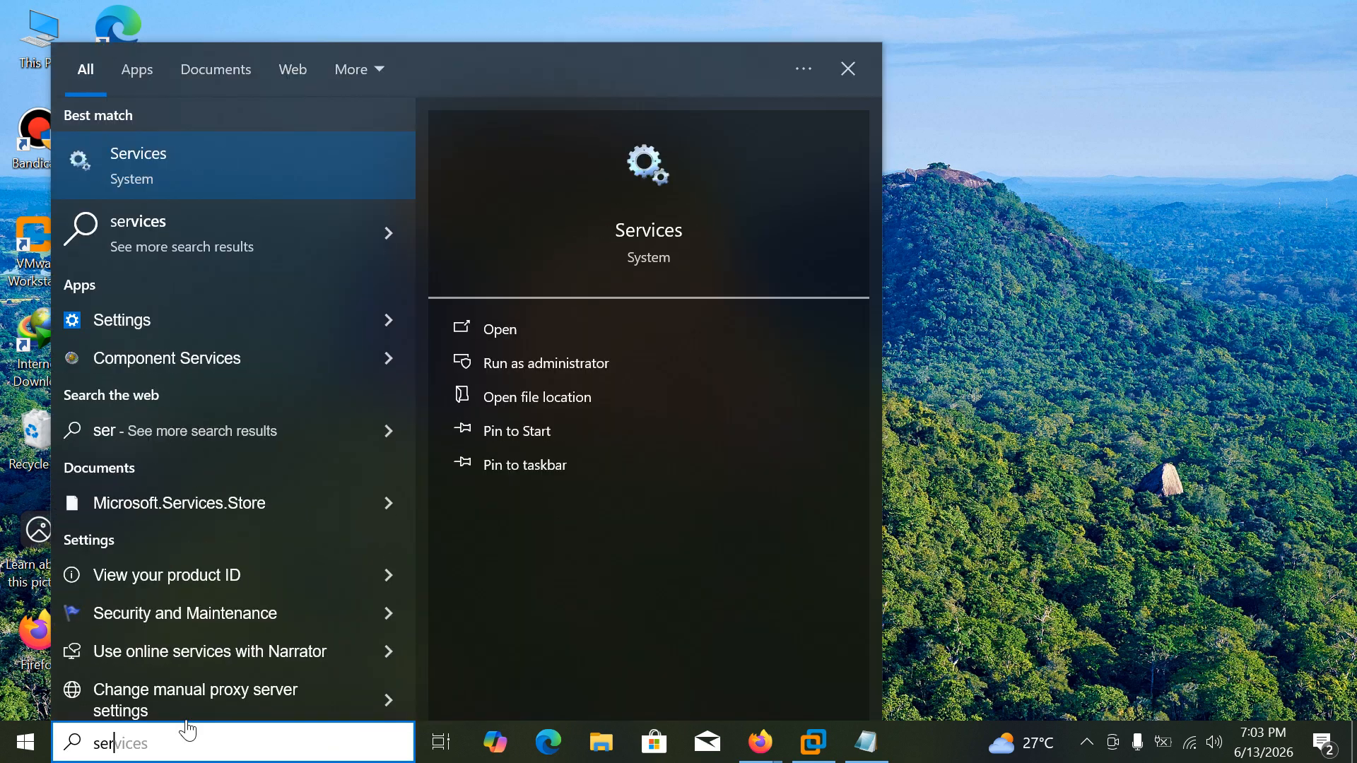
text(ices)
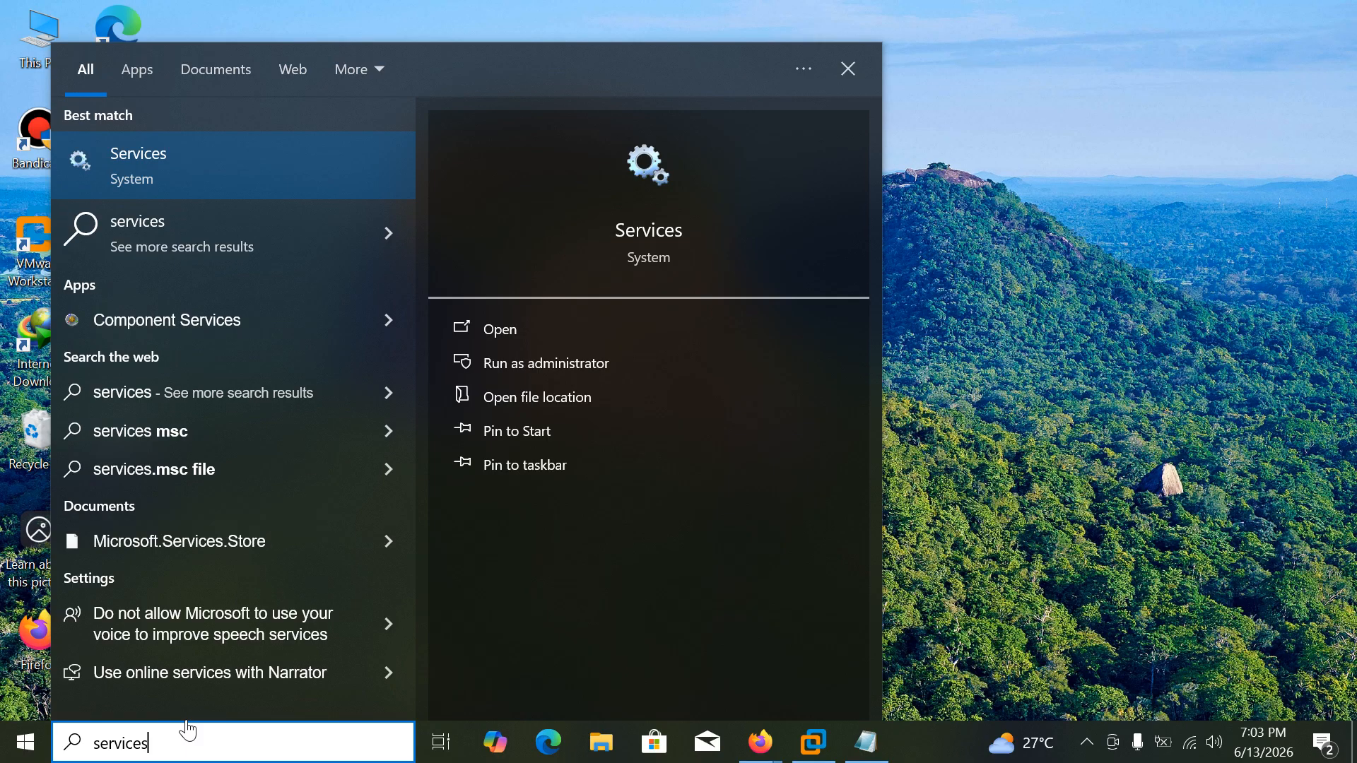
text(.msc)
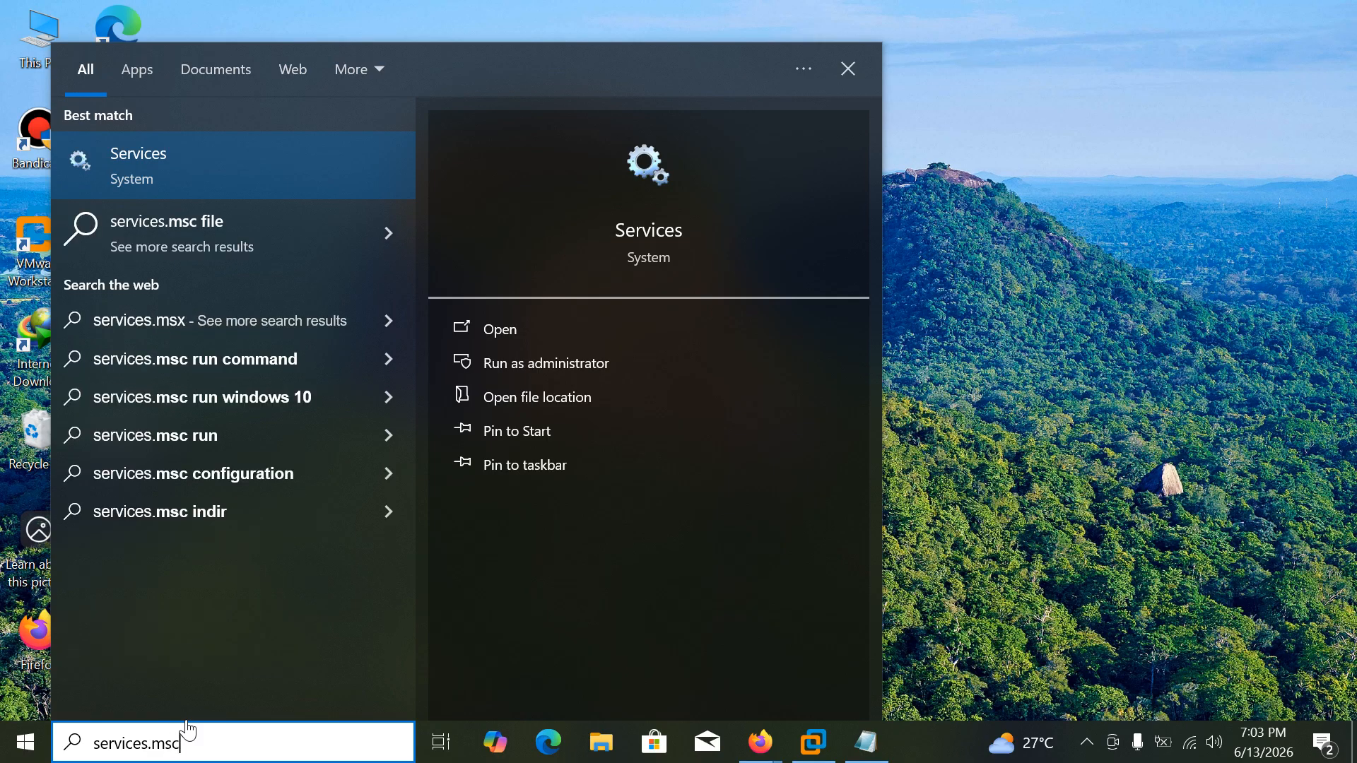
click(199, 175)
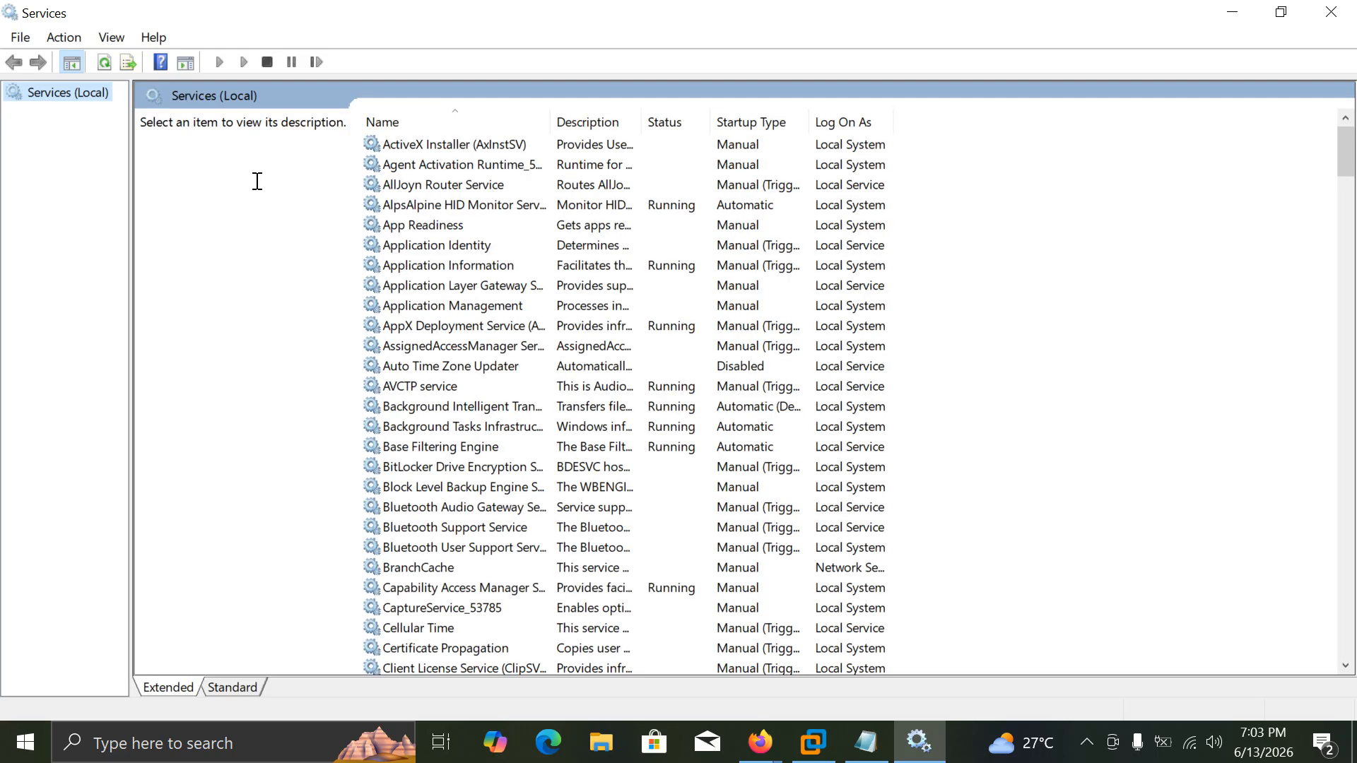
Step: Open the log-on settings in the properties of the Windows Audio service
scroll(557, 382, down, 14)
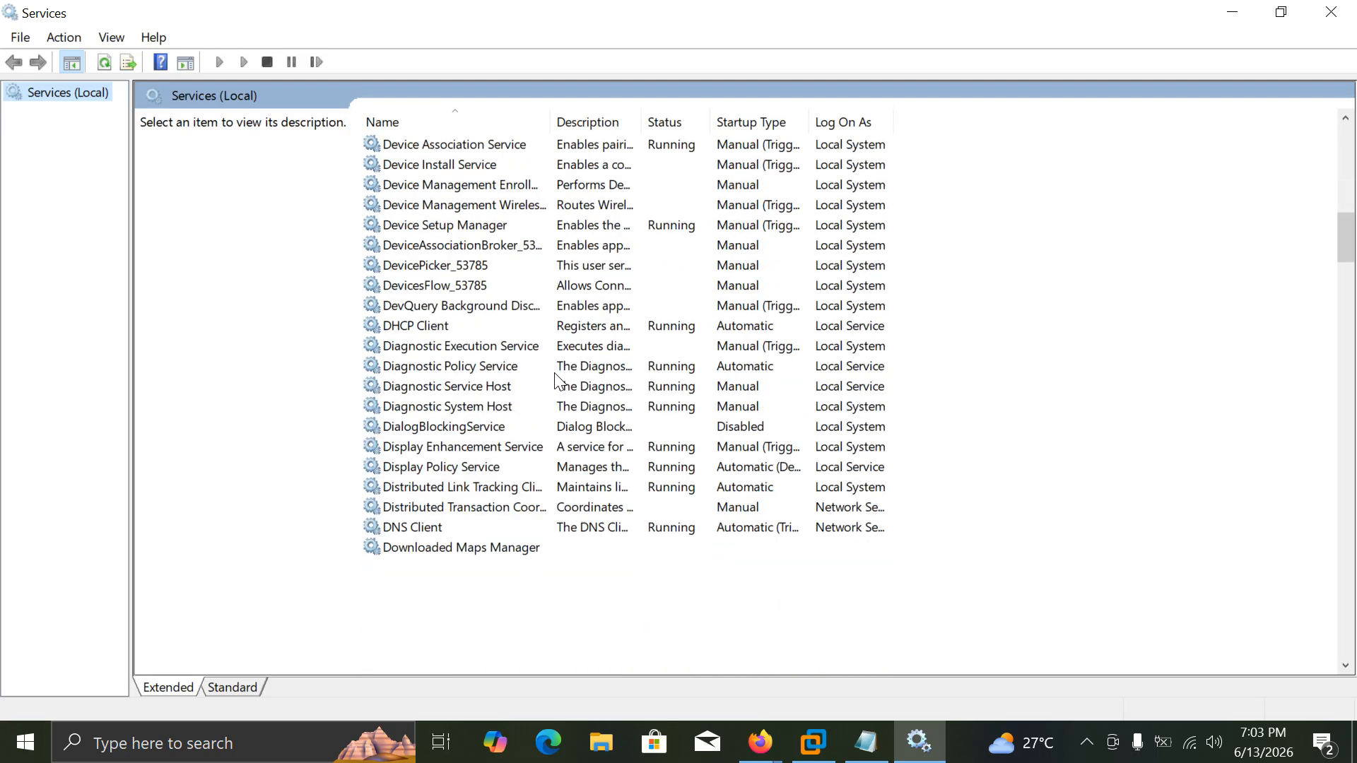
scroll(556, 381, down, 20)
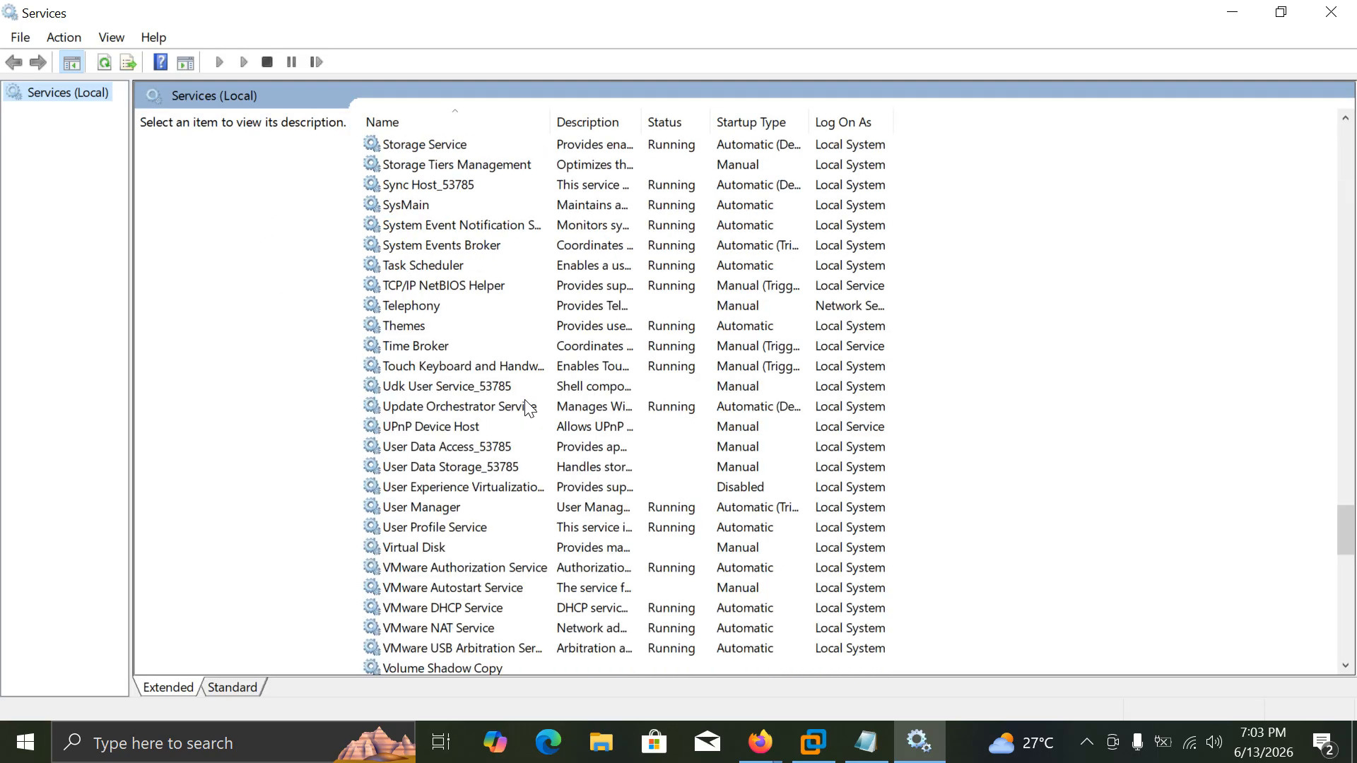
scroll(526, 408, down, 7)
click(444, 386)
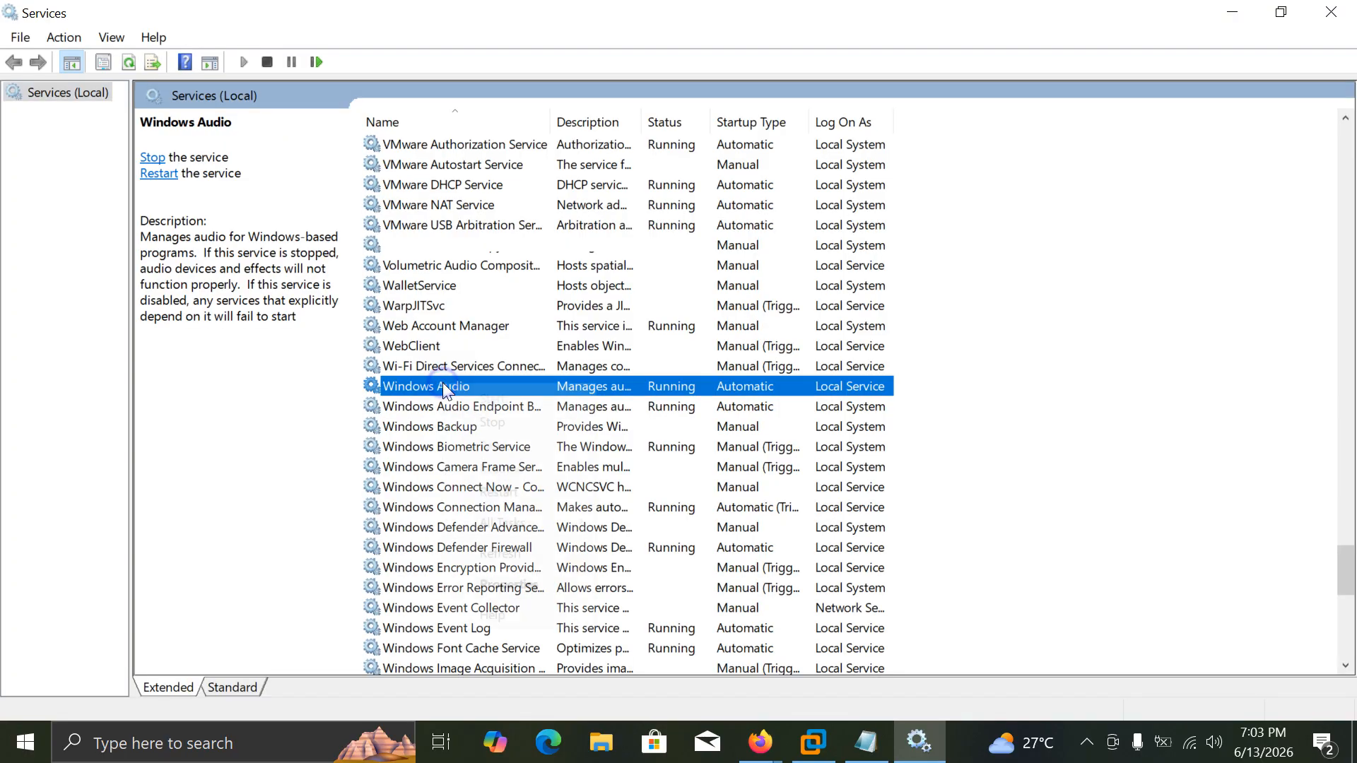
right_click(444, 385)
click(506, 587)
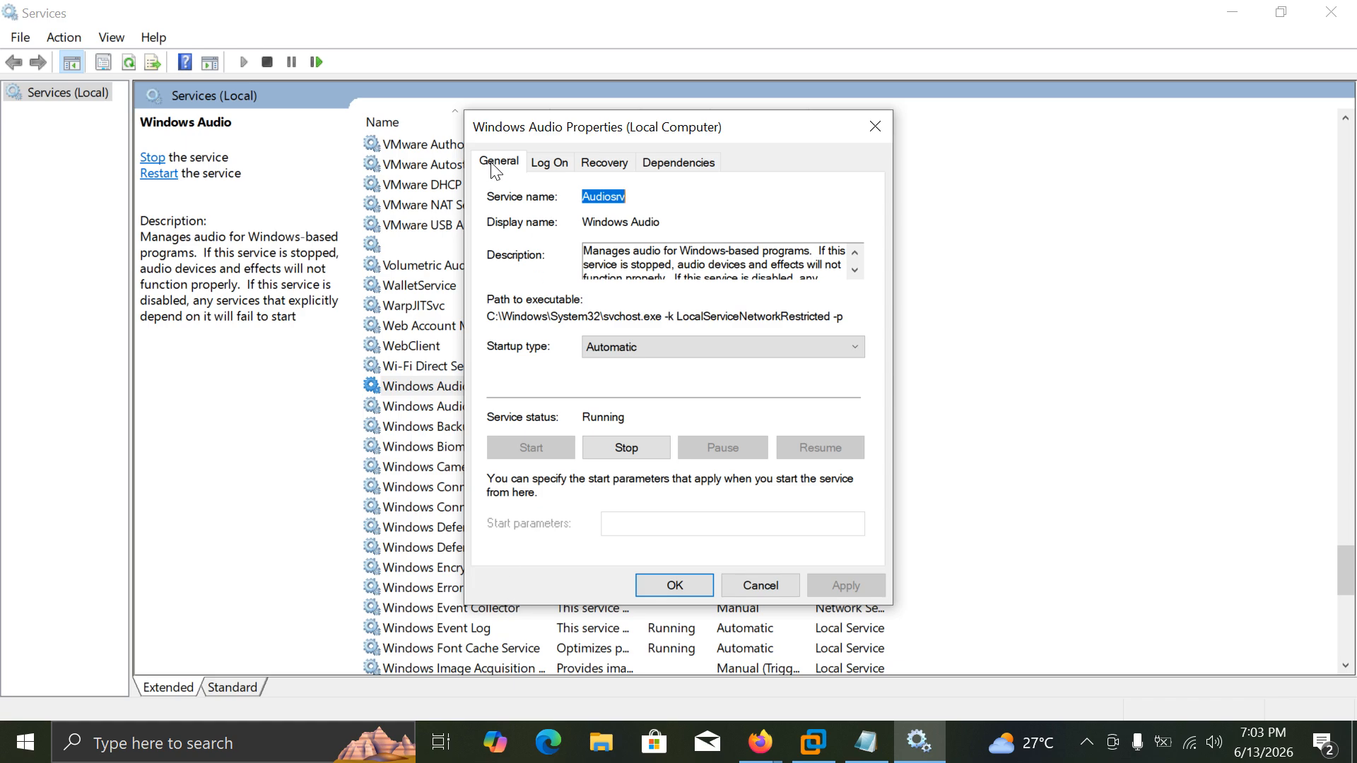
click(548, 170)
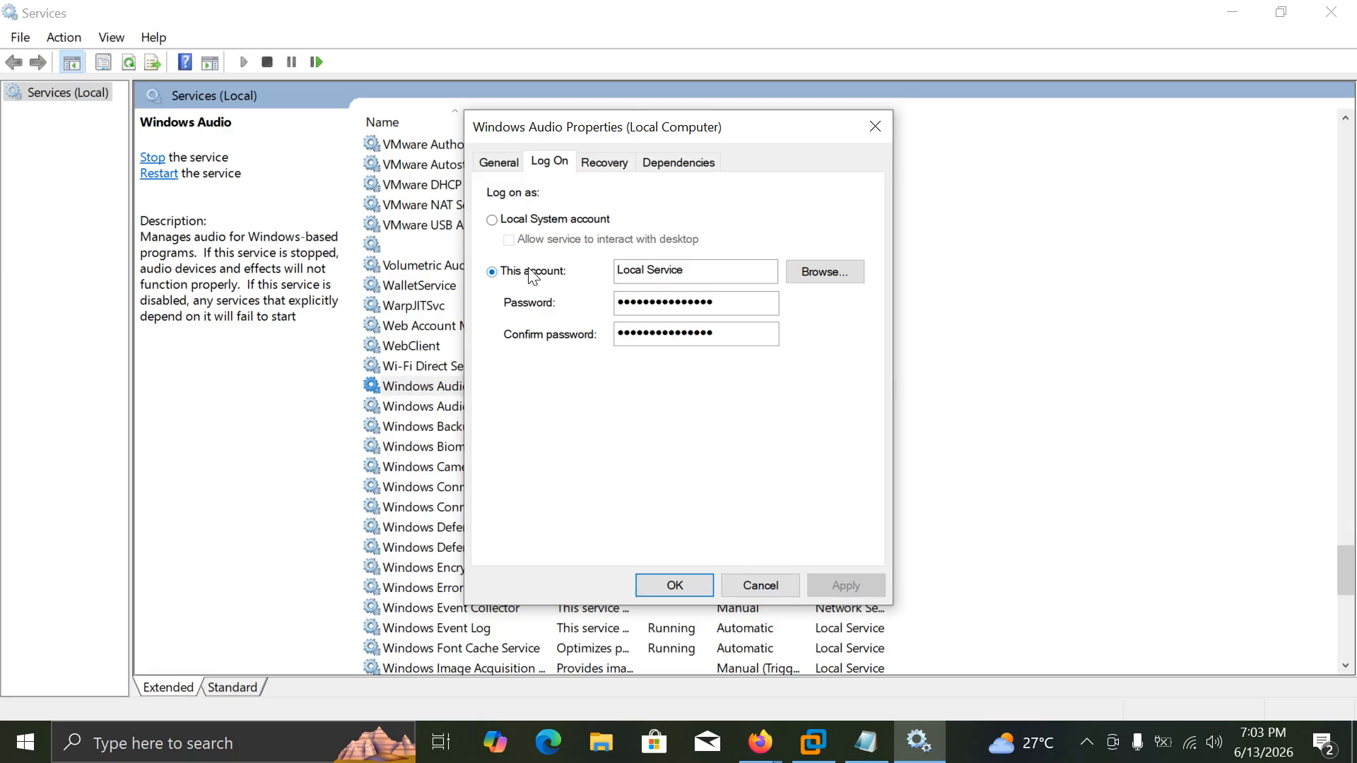
Step: Replace the Windows Audio service's log-on account with NT AUTHORITY\LocalService
click(651, 270)
drag(730, 277, 551, 275)
key(BackSpace)
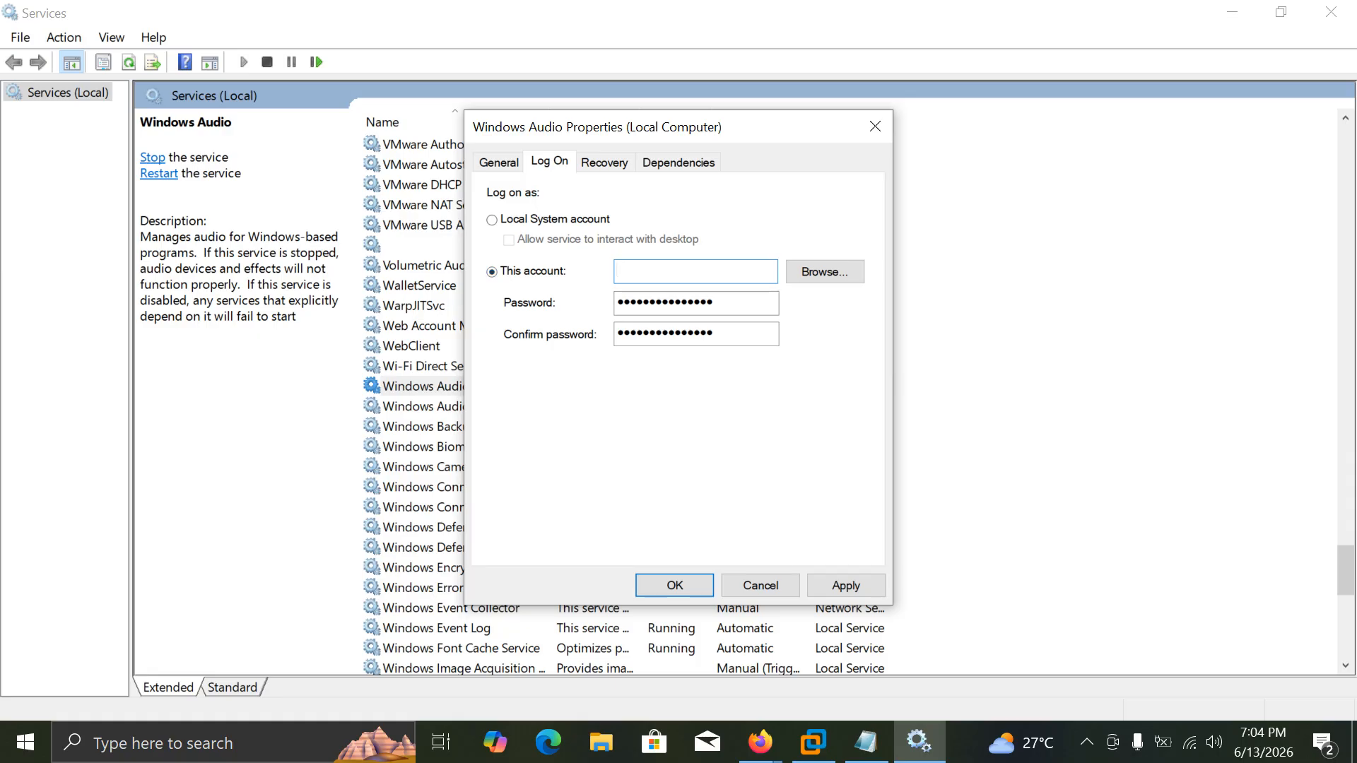
key(alt+Tab)
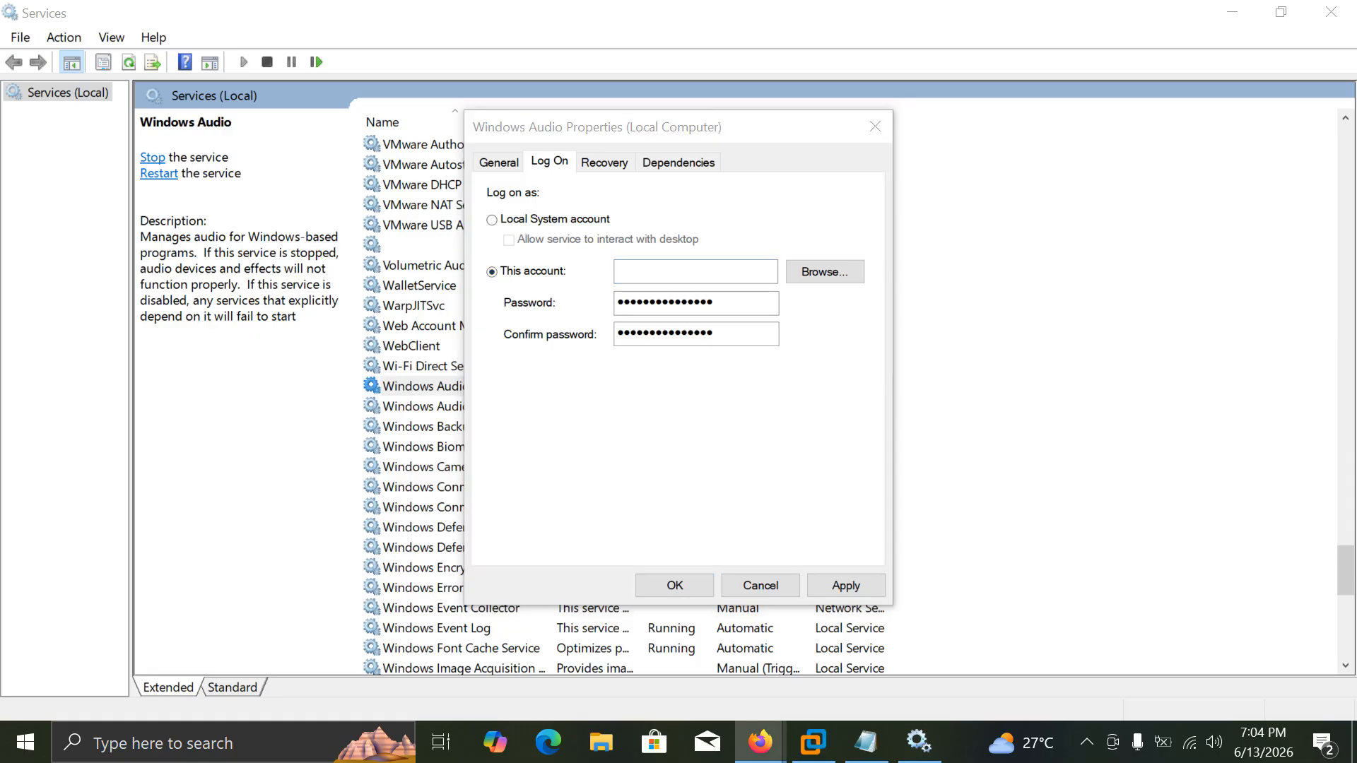
click(667, 280)
text(NT AUTHORITY\LocalService)
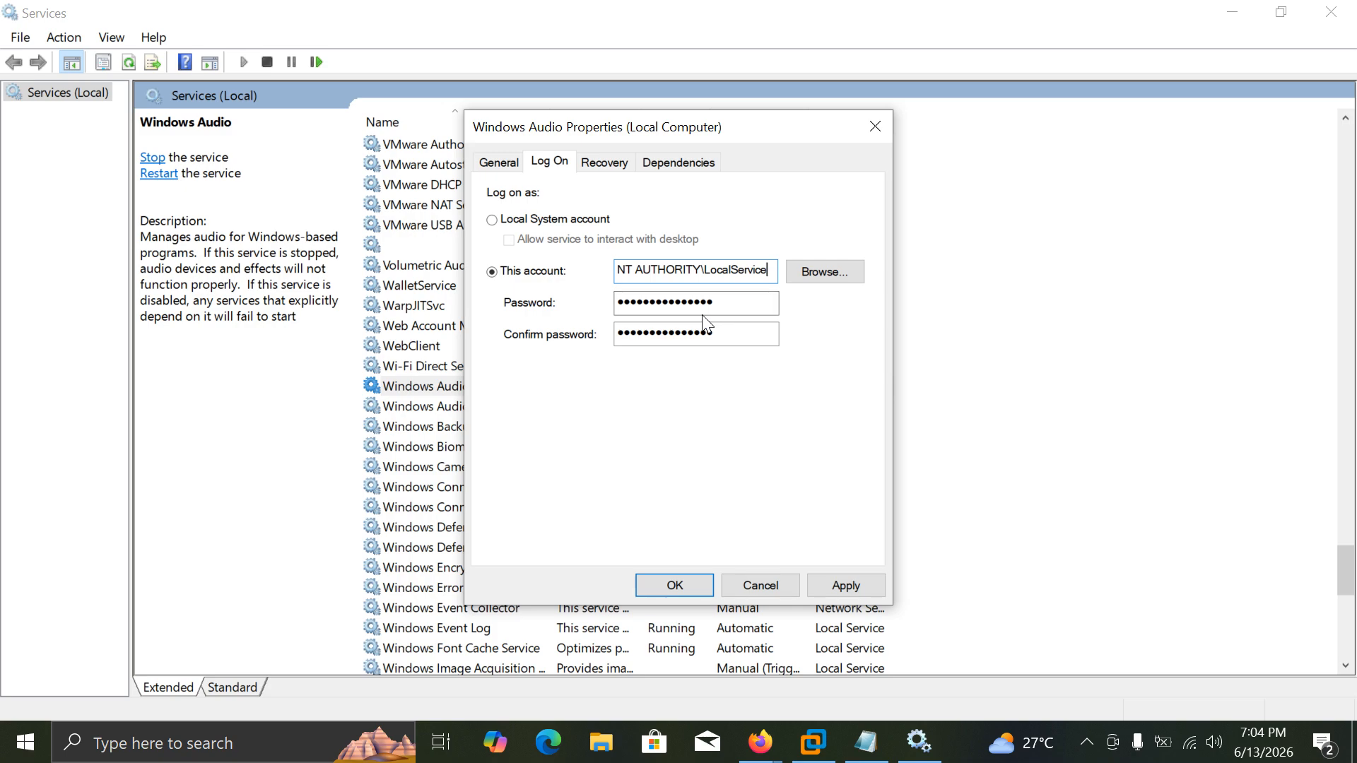
Step: Clear the password and confirmation fields for the Windows Audio log-on account and accept the service properties
double_click(743, 303)
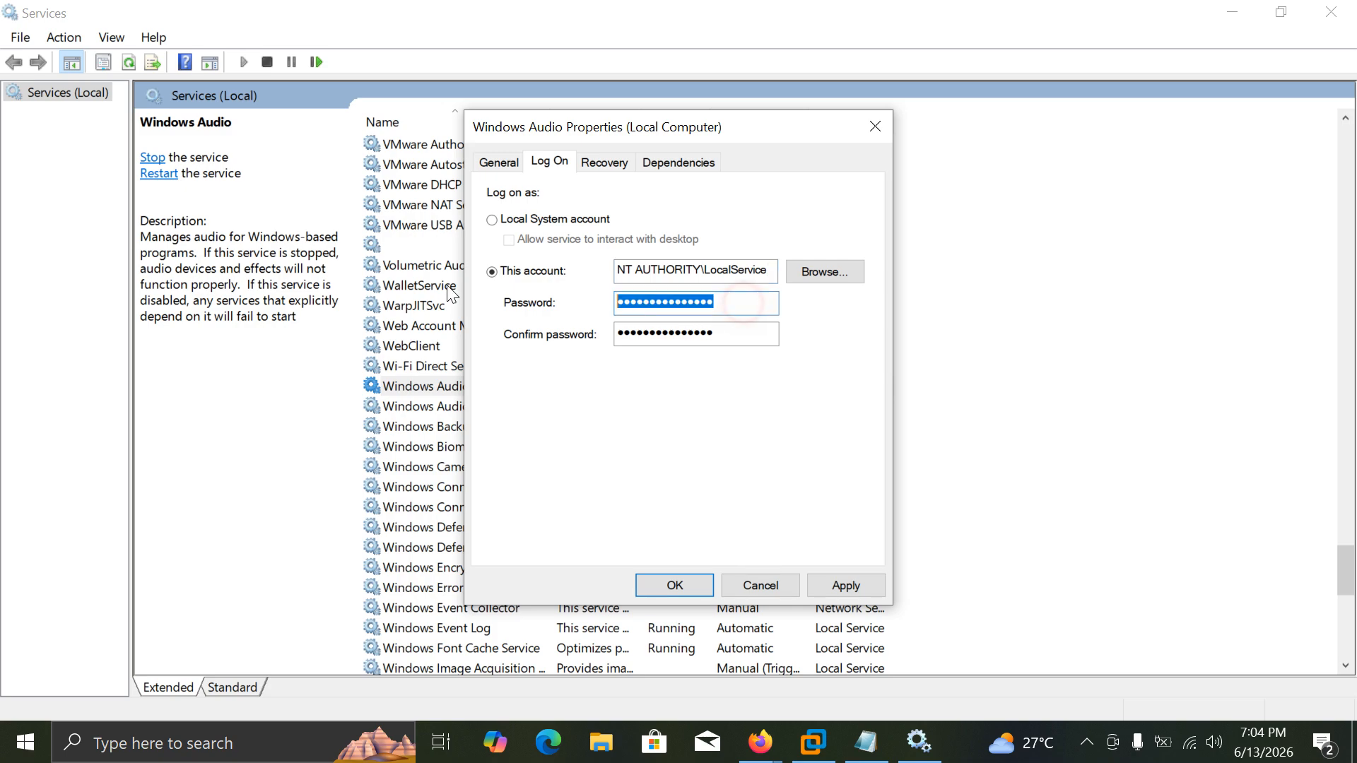
key(BackSpace)
double_click(722, 333)
key(BackSpace)
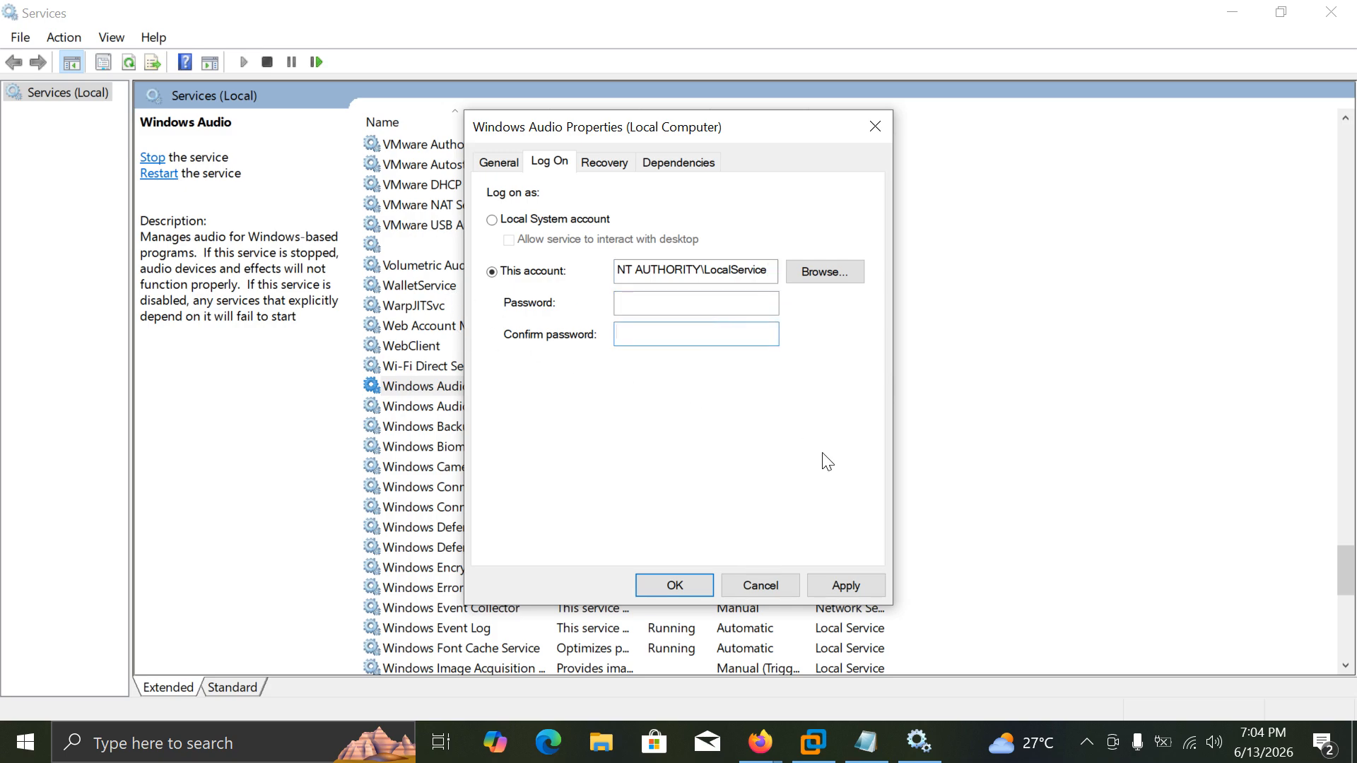
click(706, 579)
Step: Check the Windows Audio service's startup type and status, cancel its properties and close the Services console
right_click(612, 384)
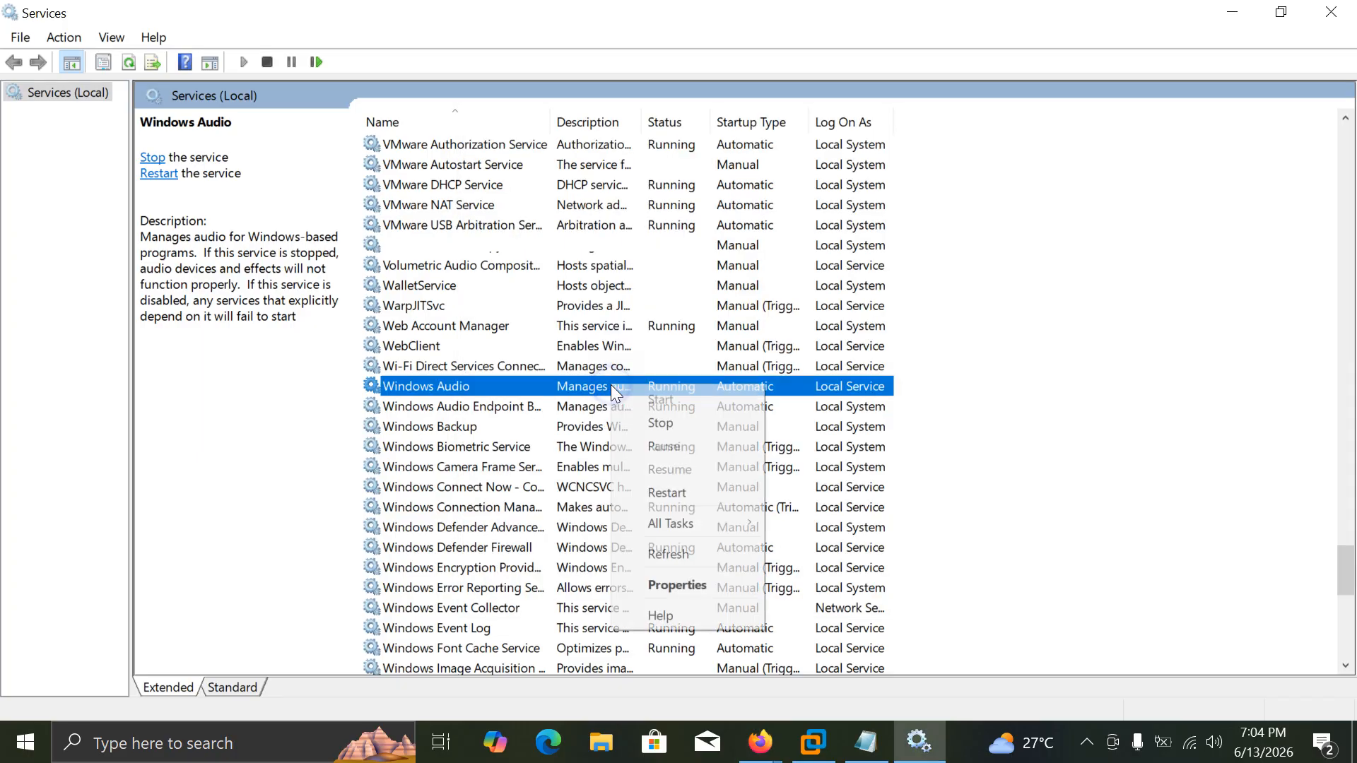
click(674, 571)
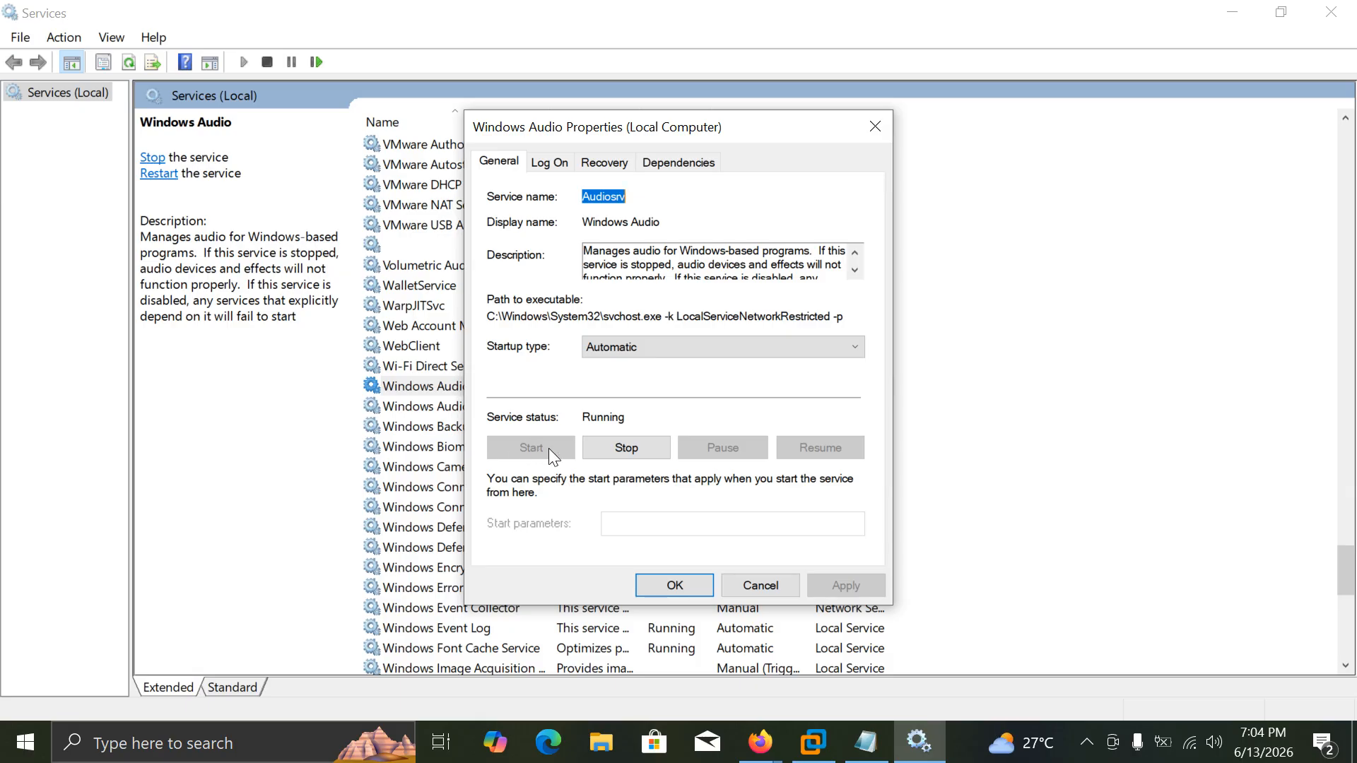
click(756, 586)
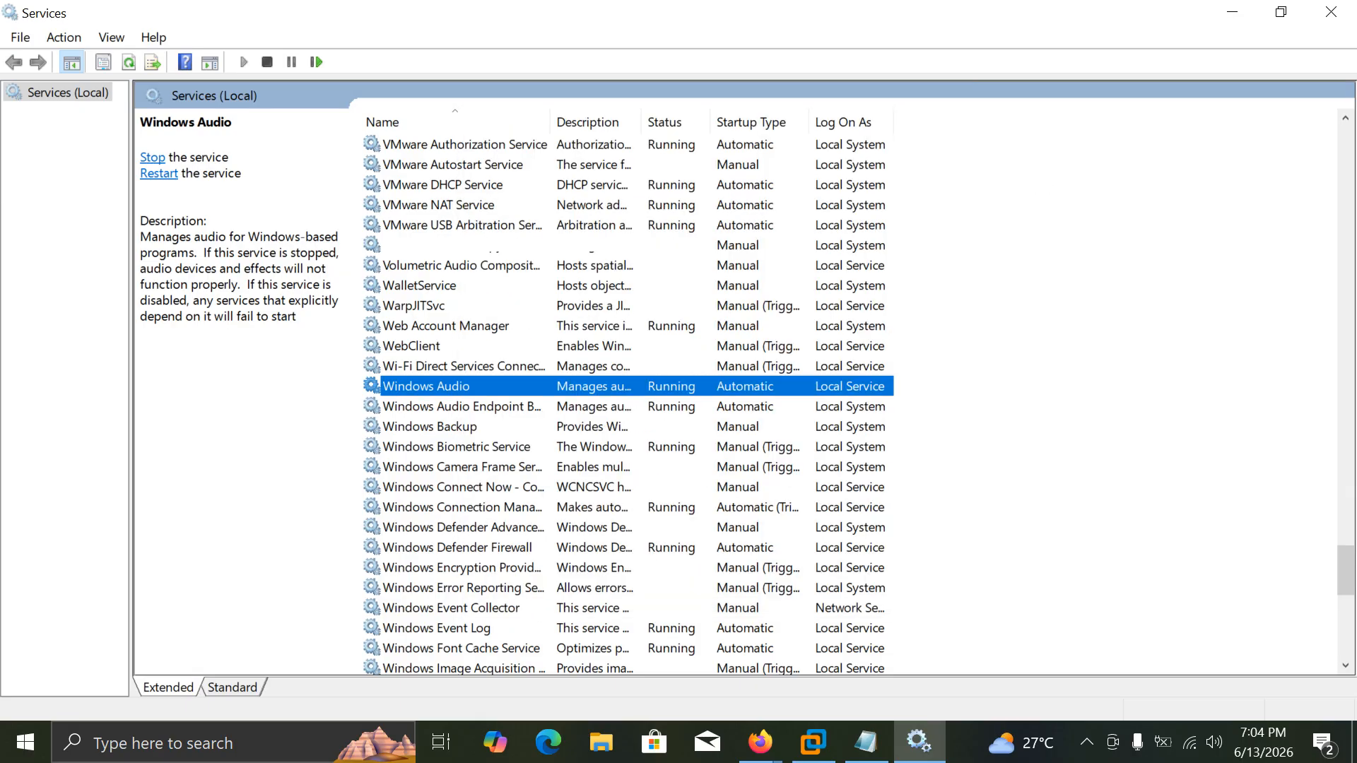
click(1332, 12)
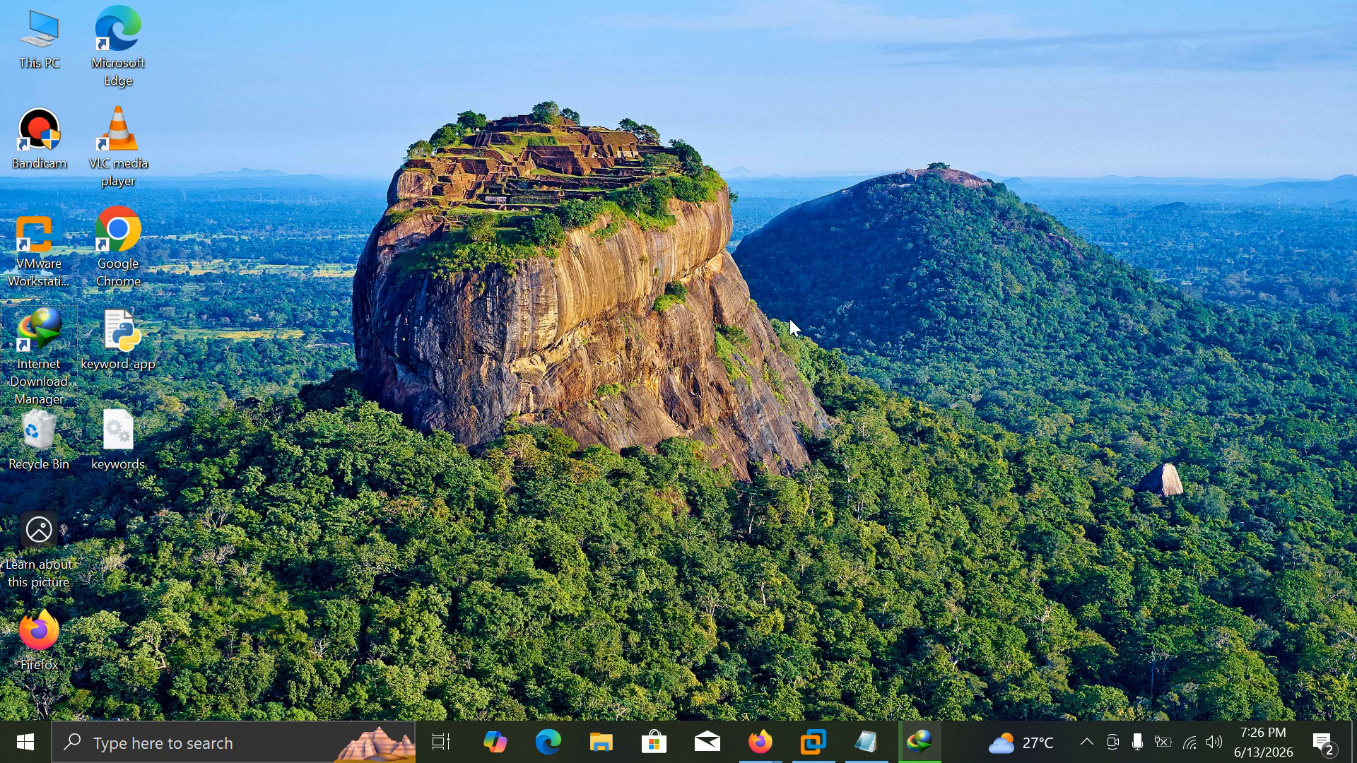
Step: Launch the troubleshooter for sound problems from the system volume control and close the Get Help window
click(1215, 738)
right_click(1217, 744)
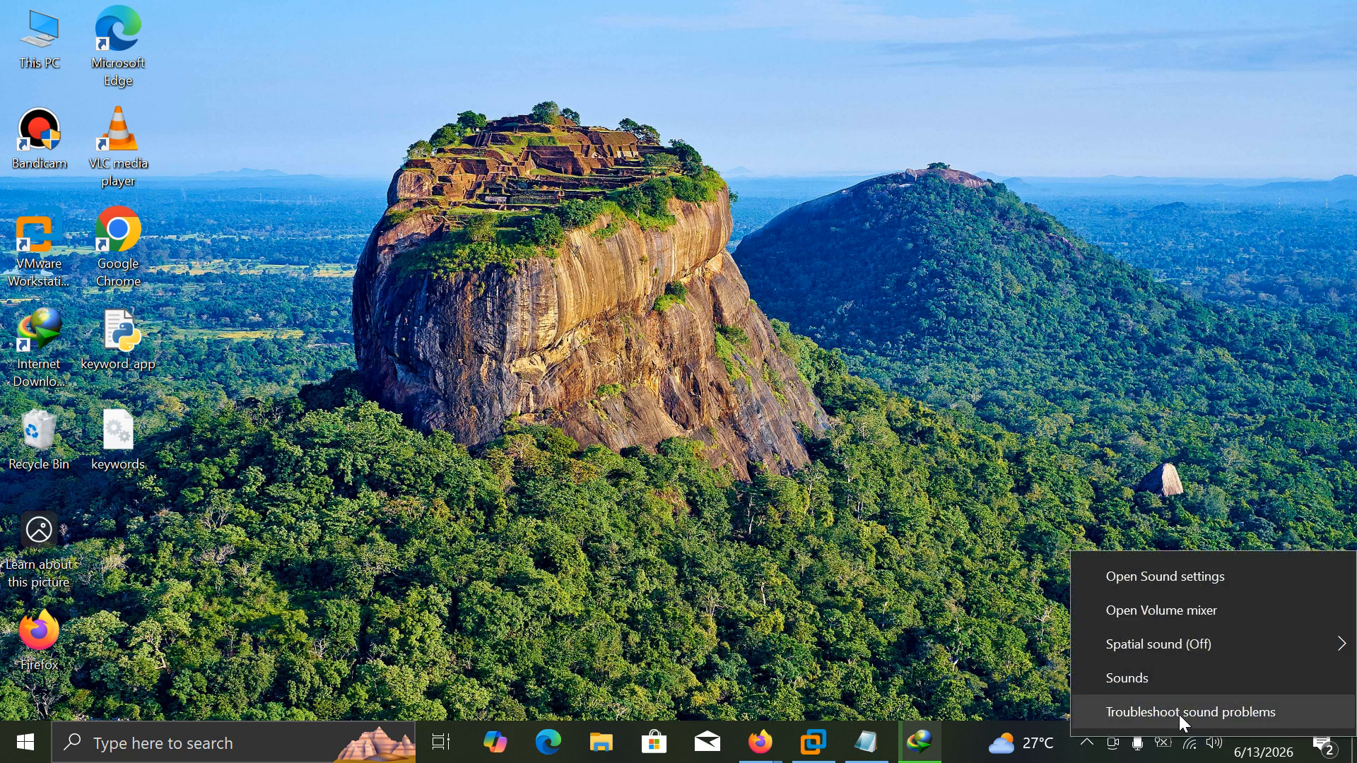
click(1184, 715)
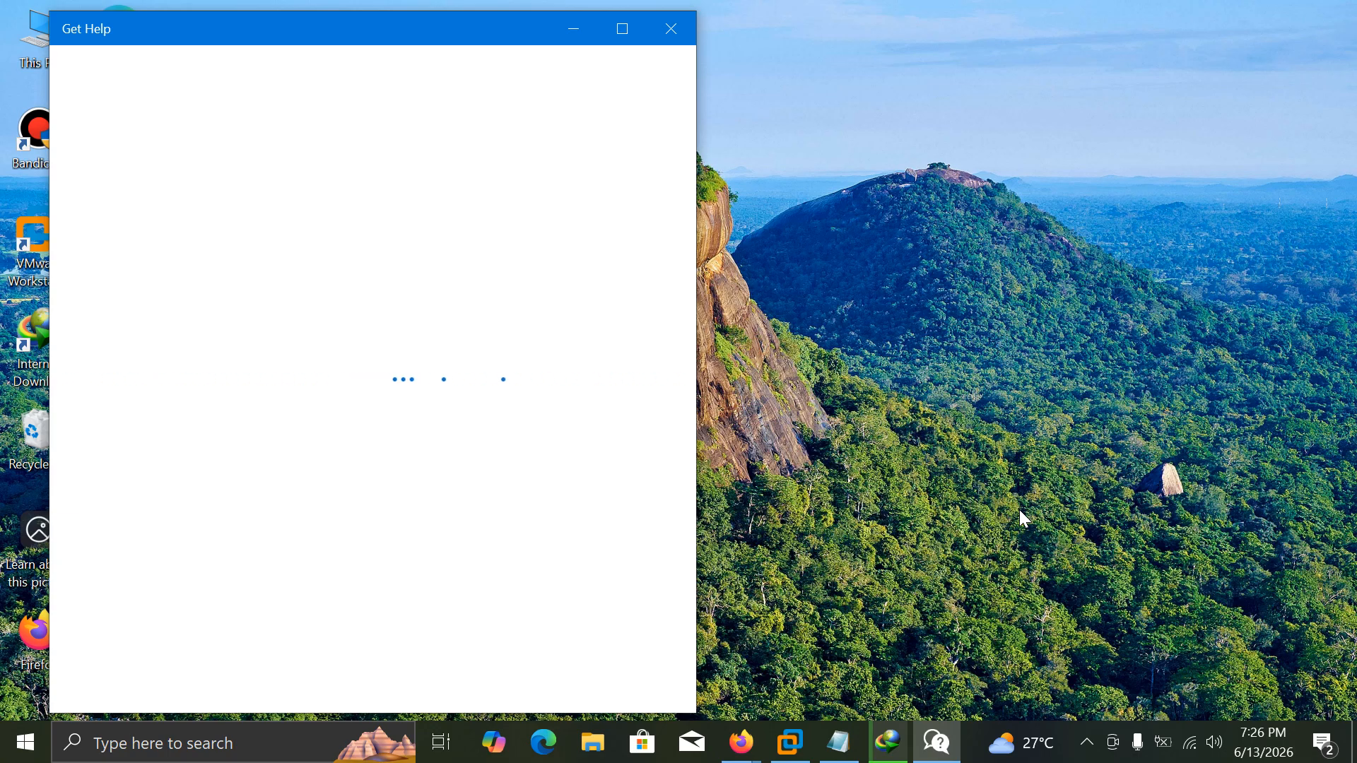
click(672, 28)
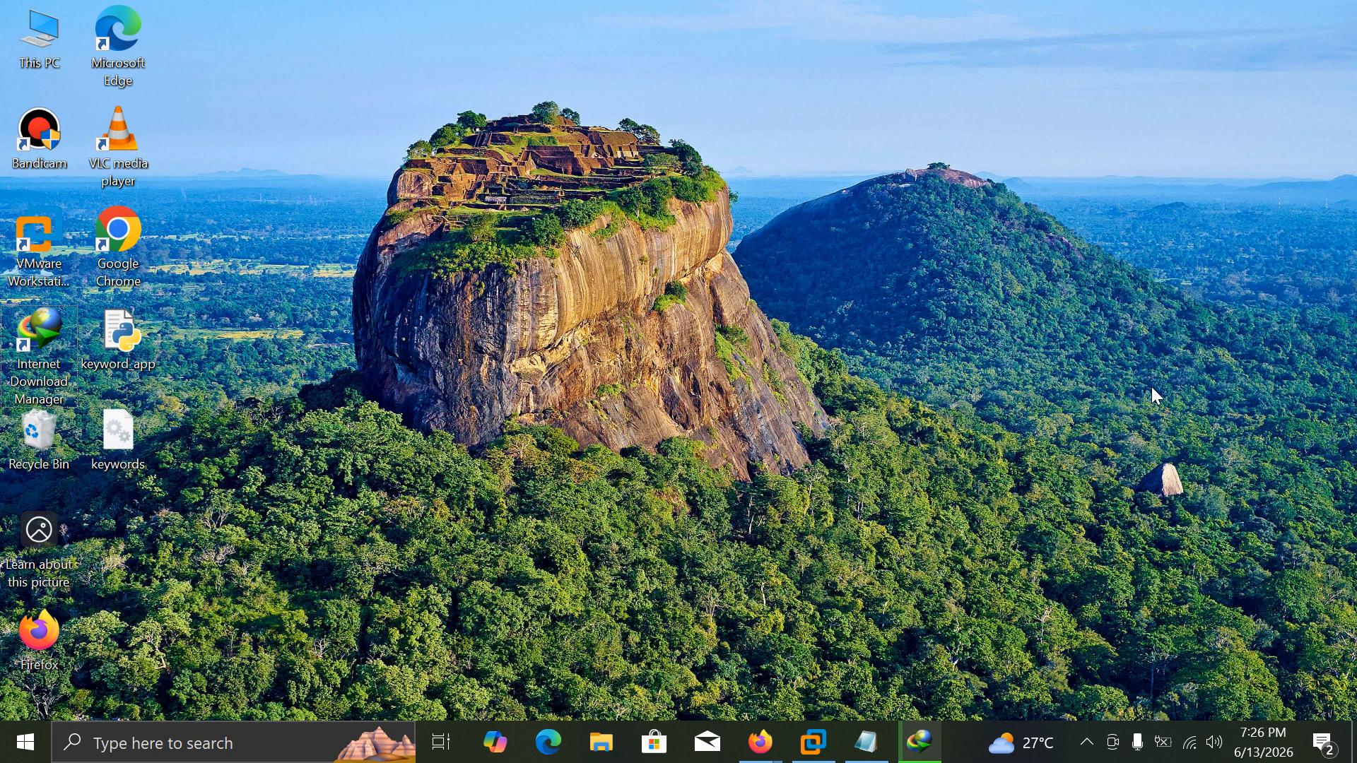
Step: Open Device Manager and expand the Sound, video and game controllers category
right_click(44, 755)
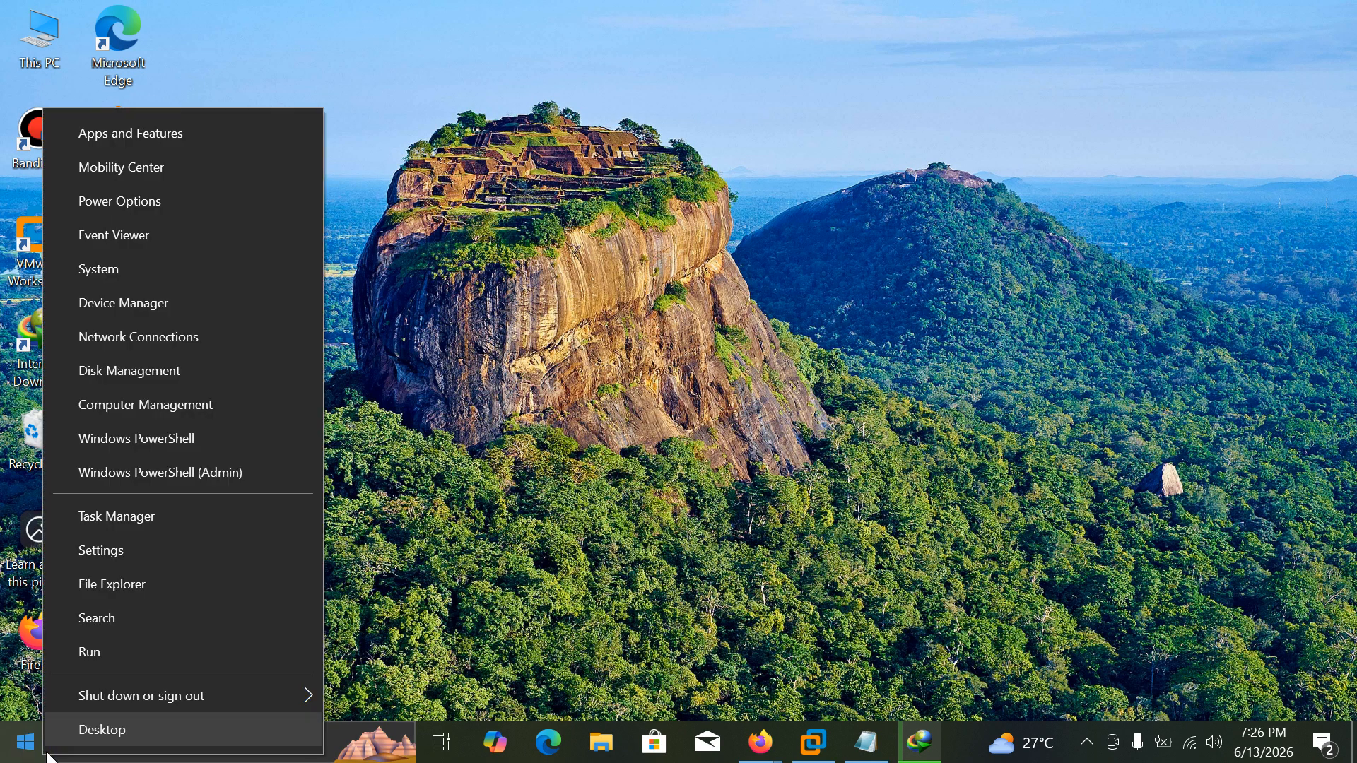
click(107, 302)
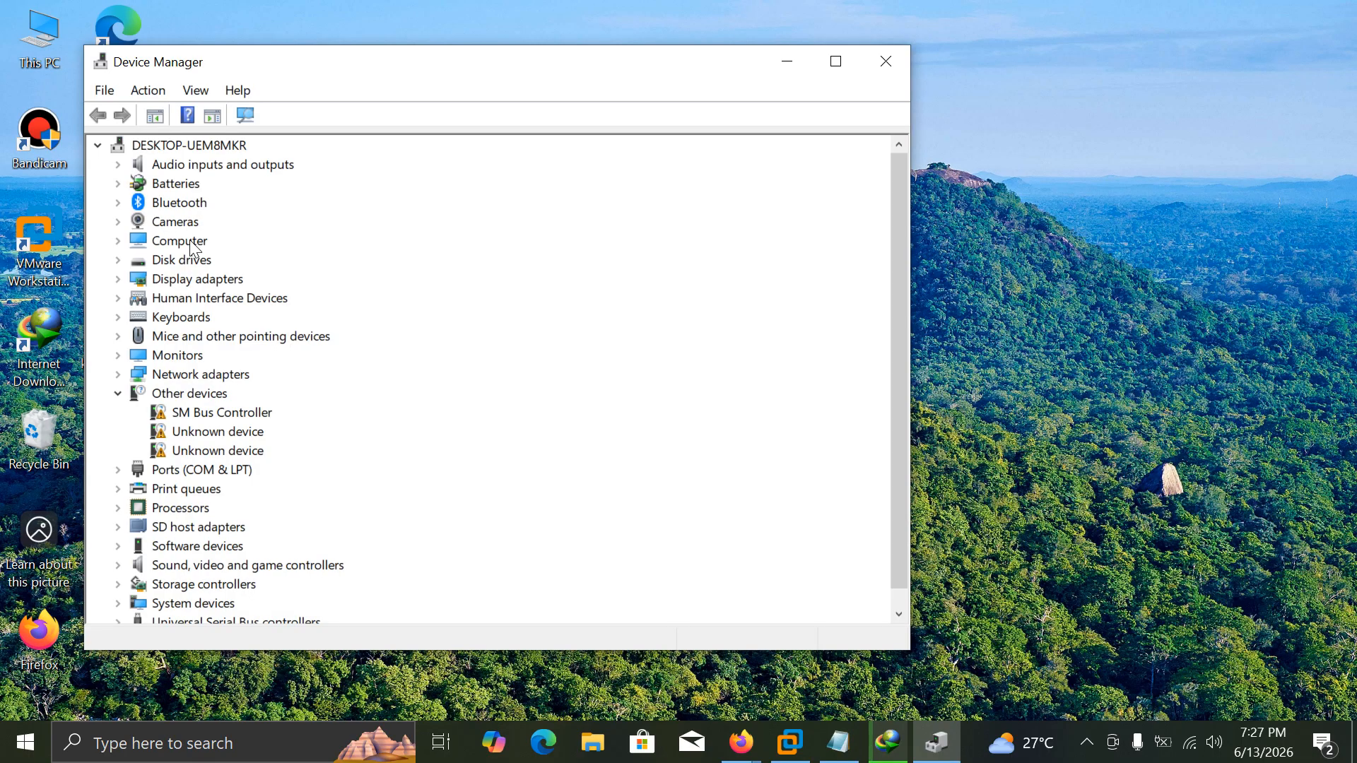
scroll(195, 290, down, 1)
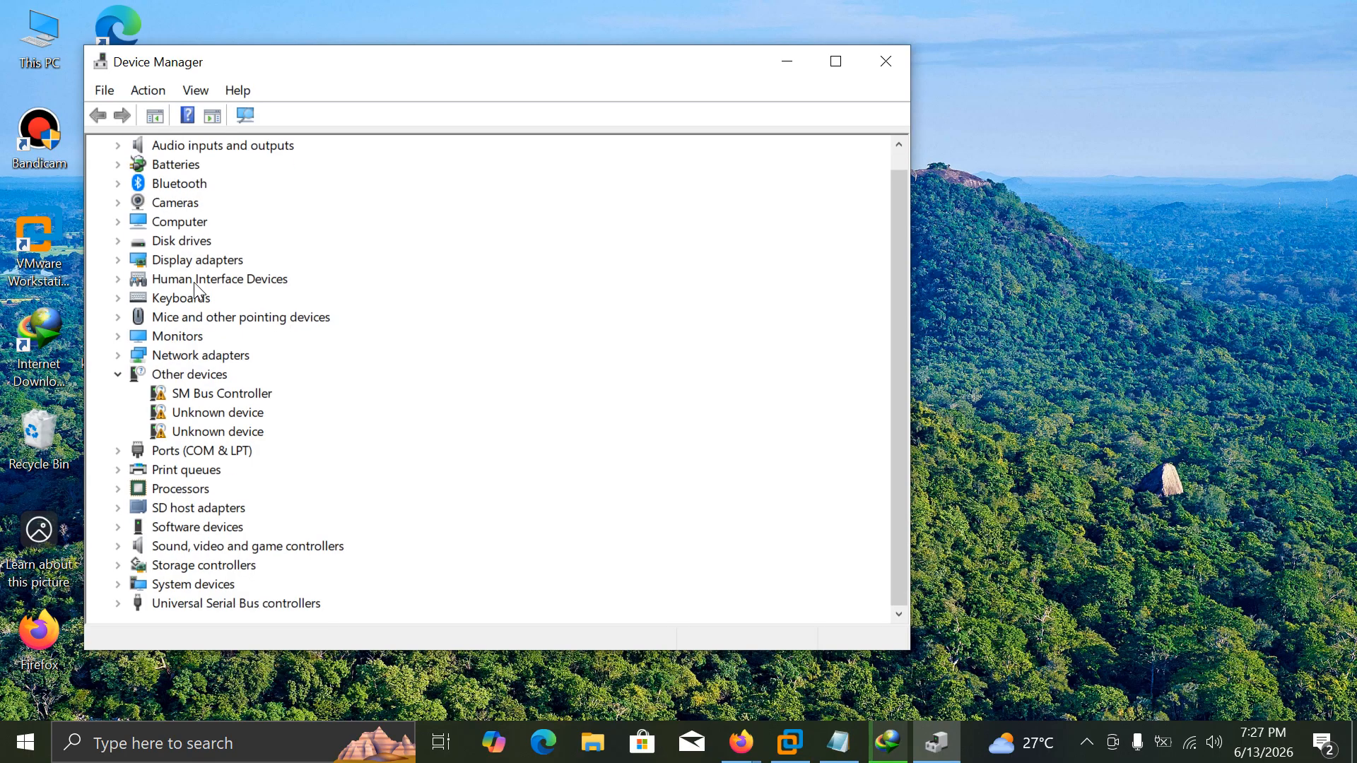
scroll(198, 300, up, 1)
scroll(201, 306, down, 1)
double_click(192, 546)
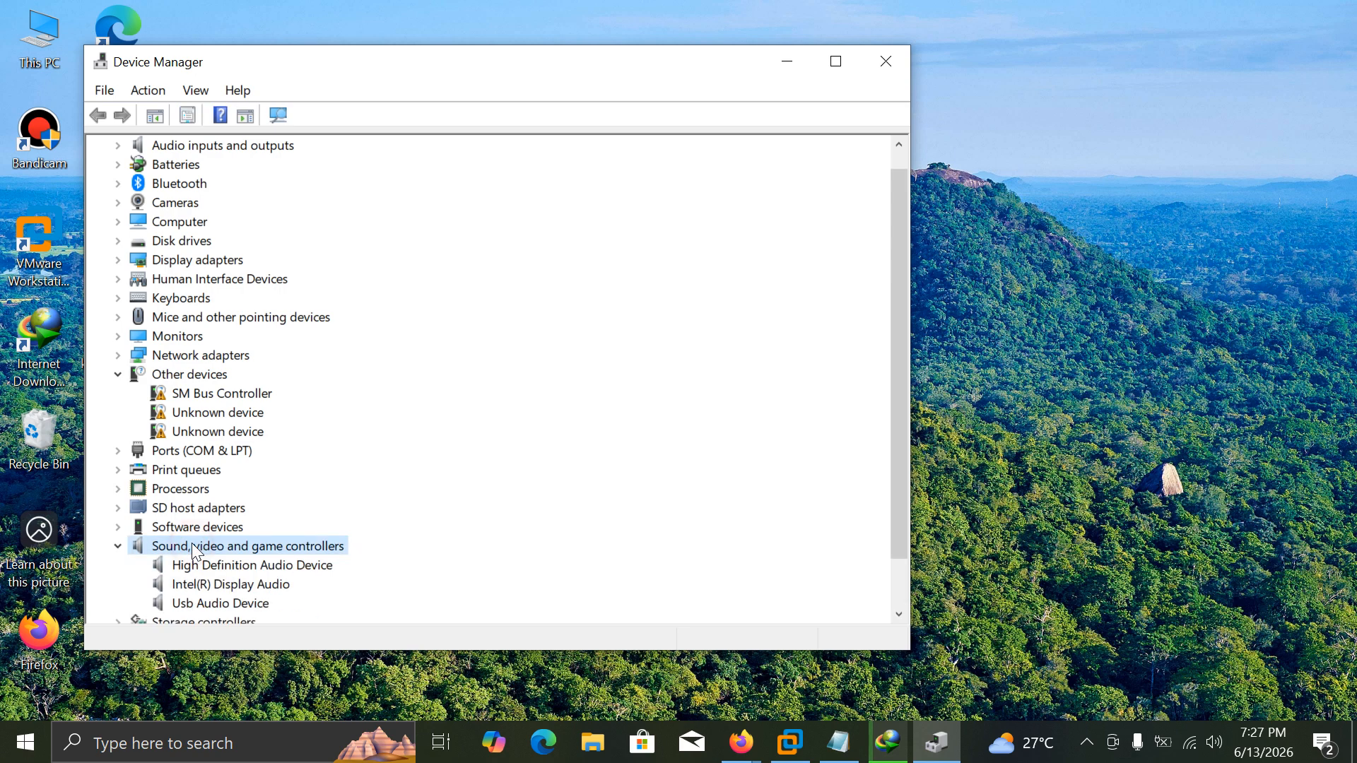
scroll(195, 546, down, 1)
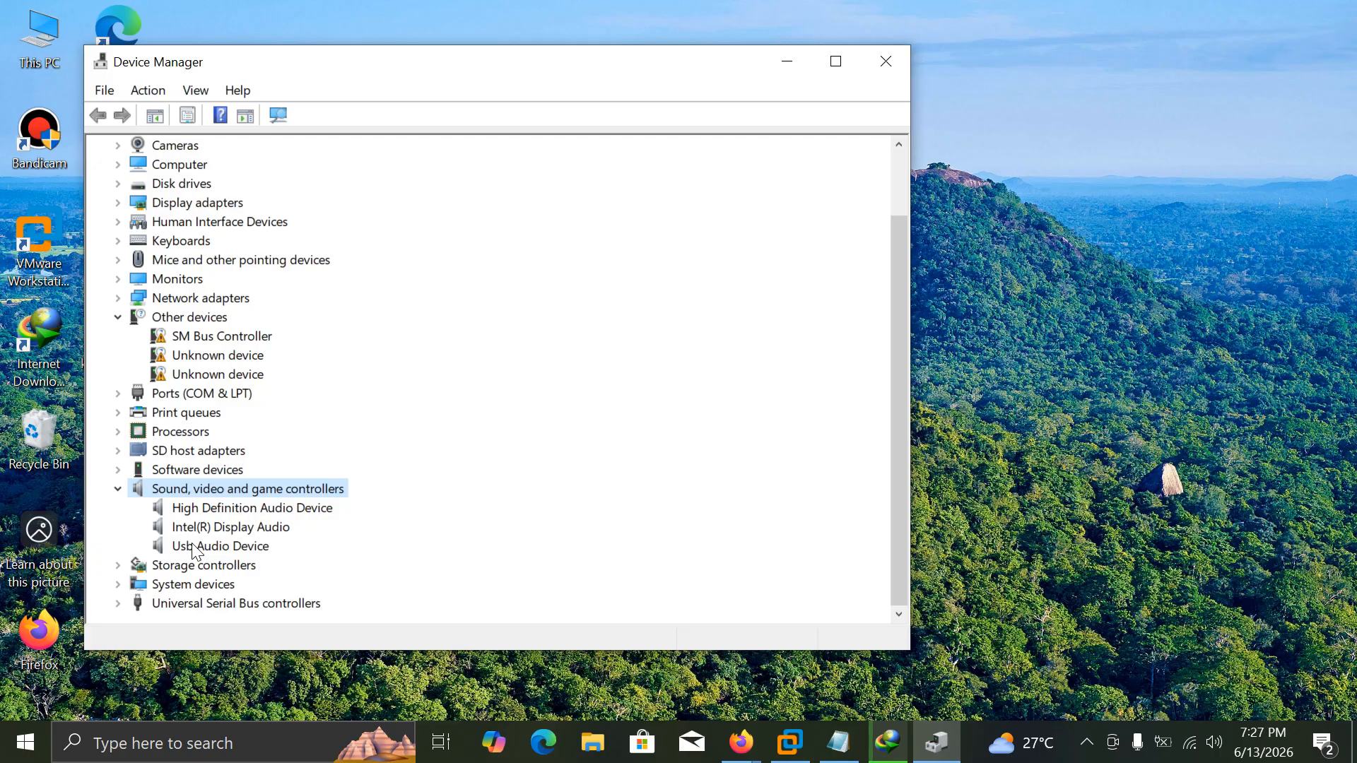
Step: Bring up the uninstall confirmations for High Definition Audio Device and Intel(R) Display Audio, cancelling each one
click(233, 508)
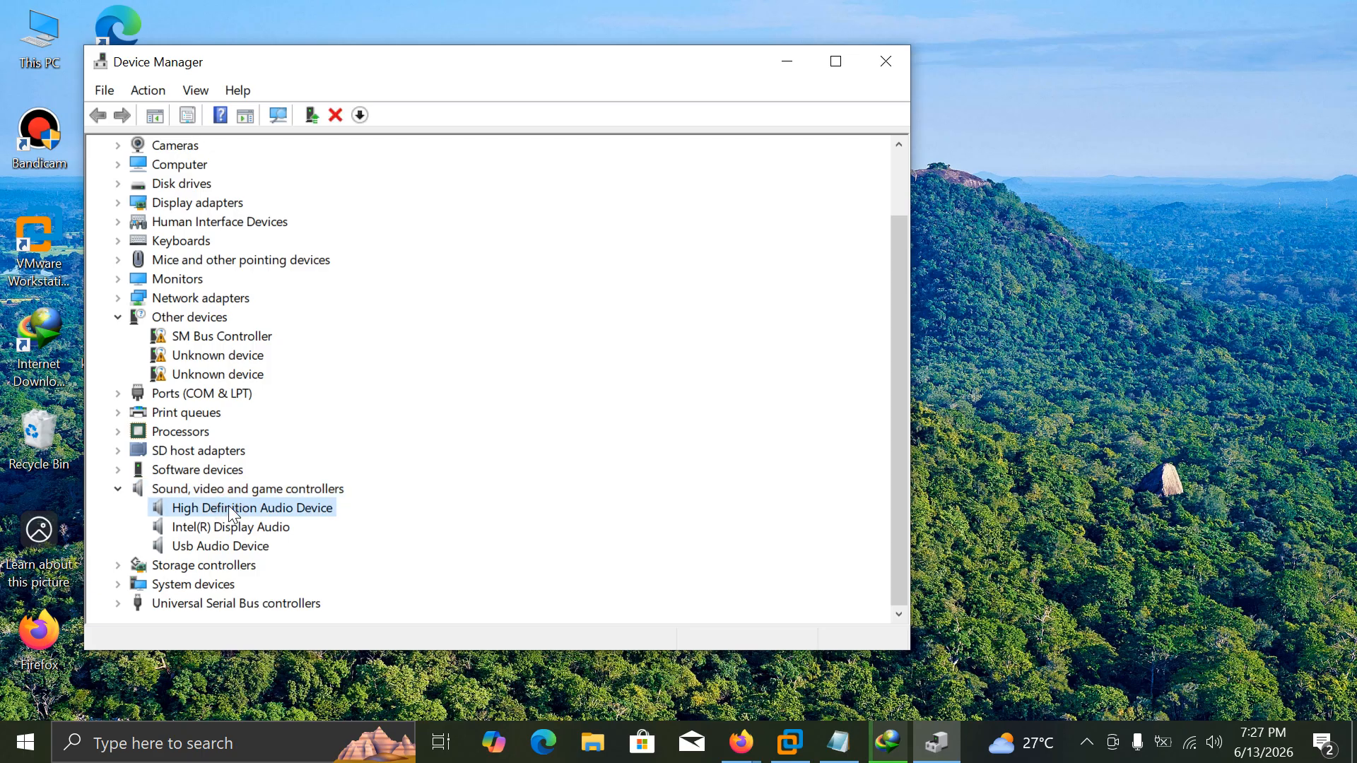
right_click(229, 508)
click(309, 565)
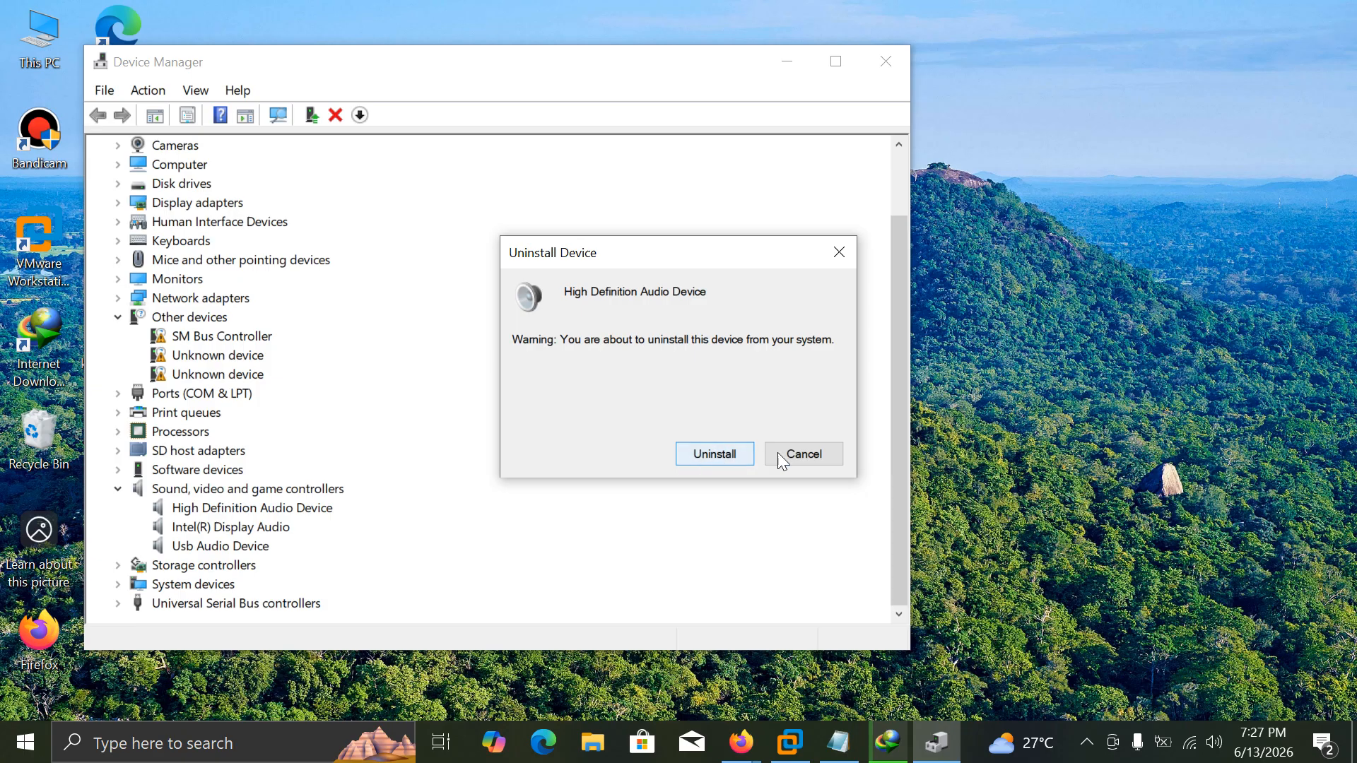
click(777, 455)
right_click(256, 526)
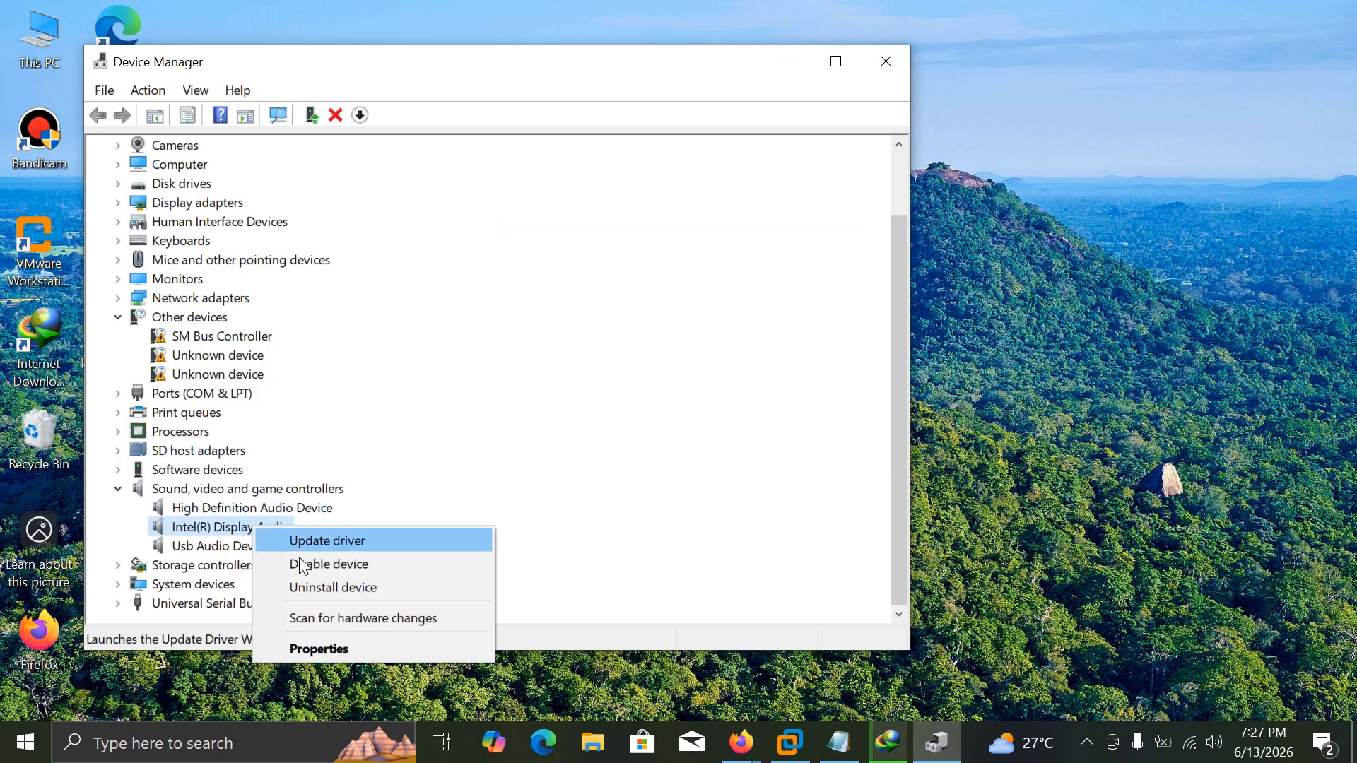
click(318, 588)
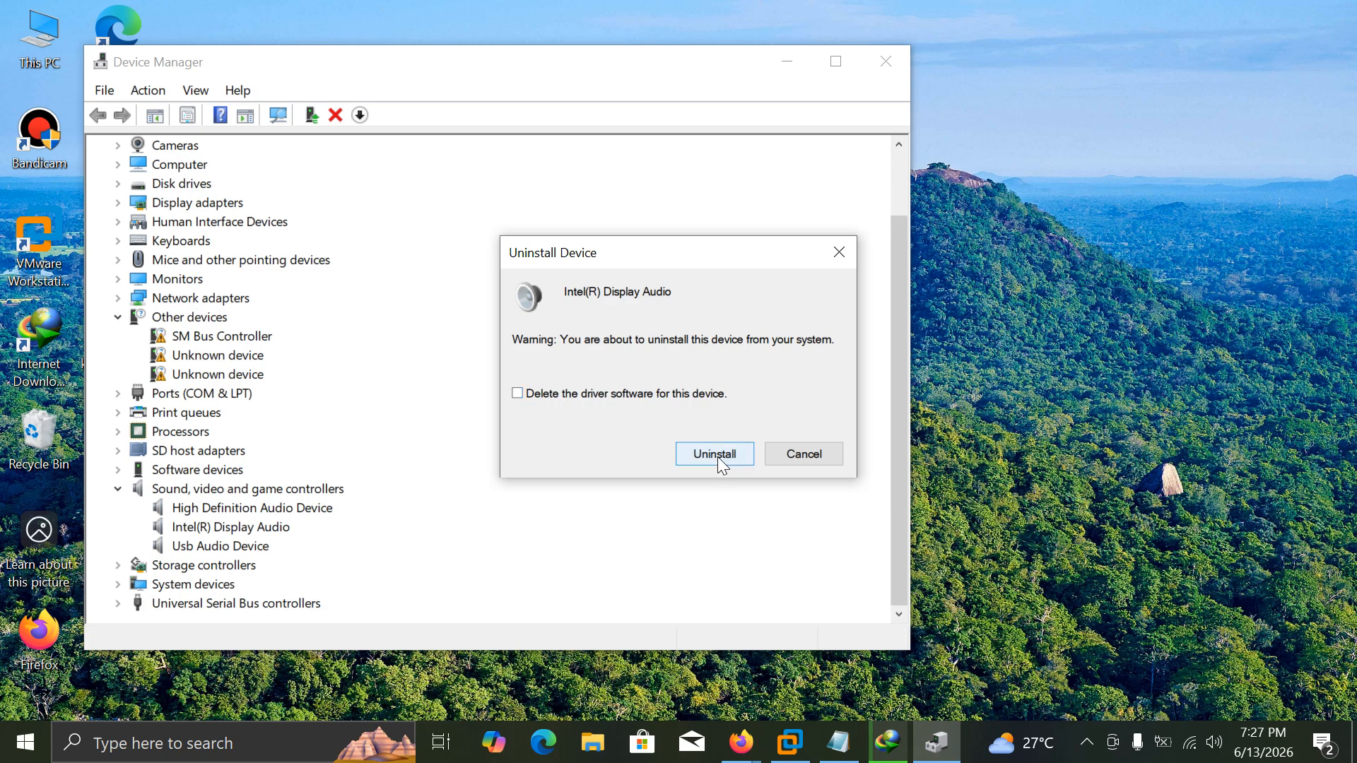
click(806, 456)
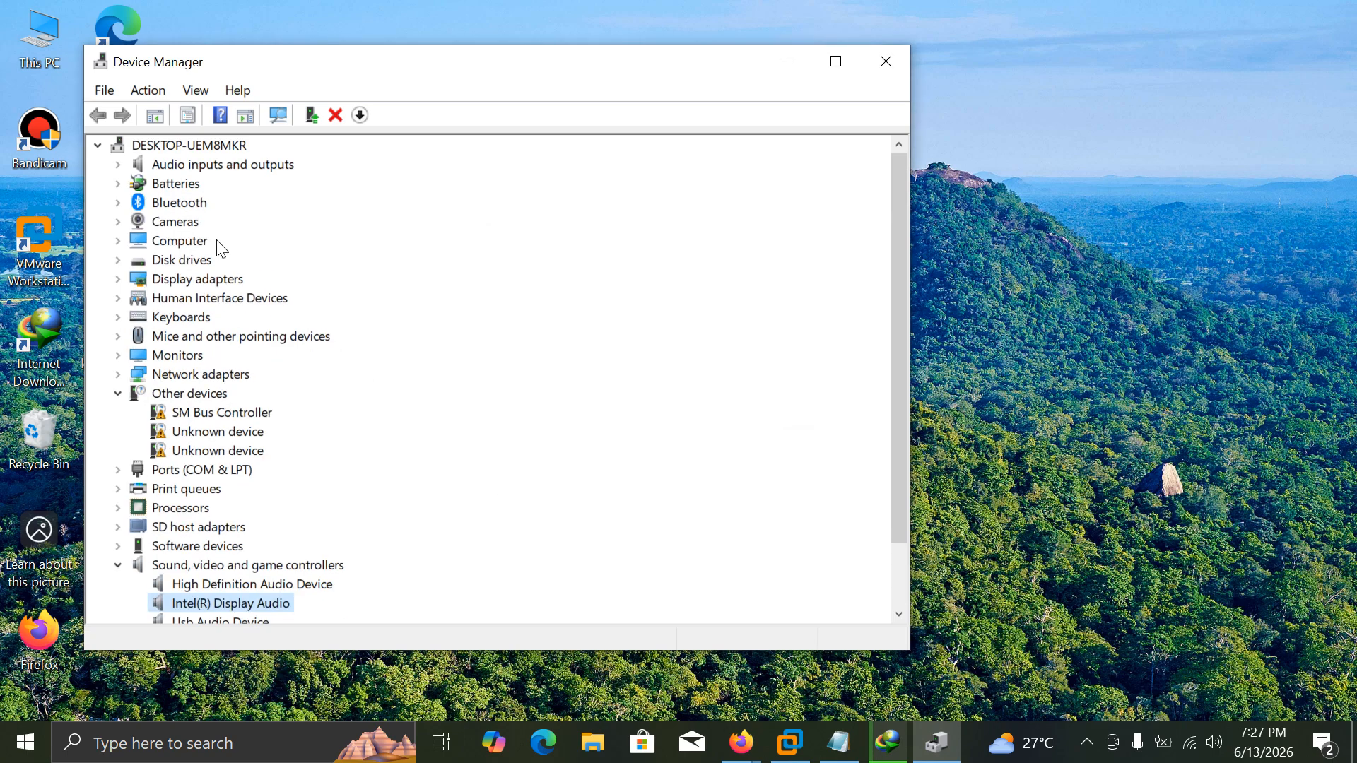
Step: Bring up the uninstall confirmation for Speakers under Audio inputs and outputs, cancel it and close Device Manager
double_click(194, 167)
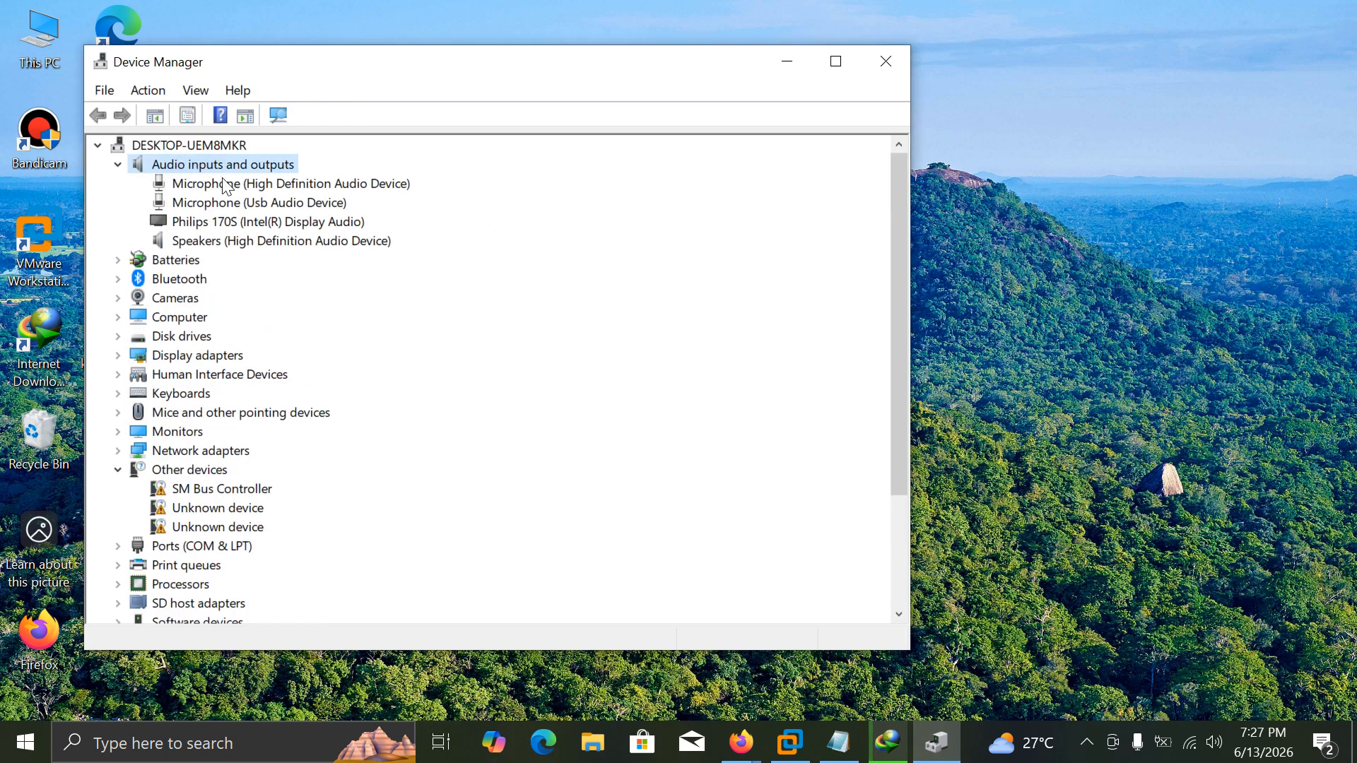
click(261, 240)
right_click(260, 239)
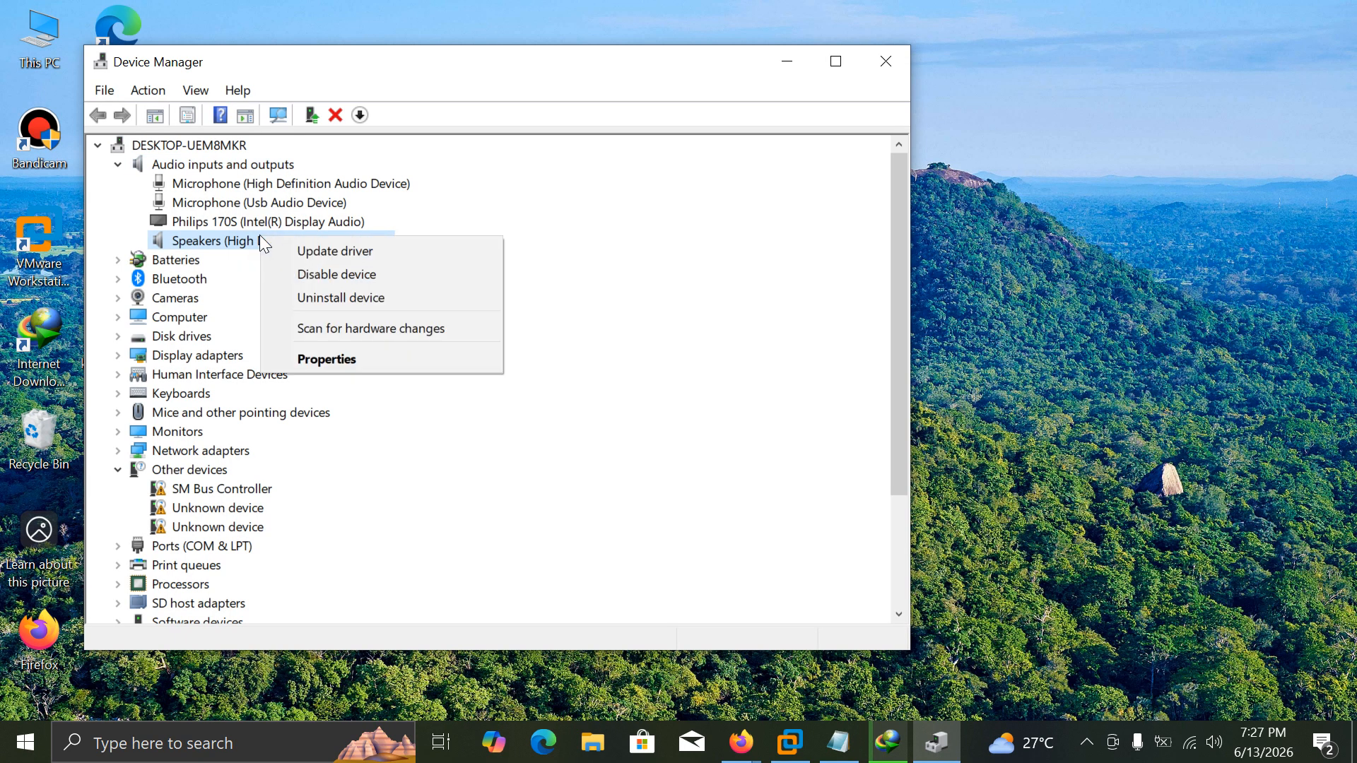
click(313, 296)
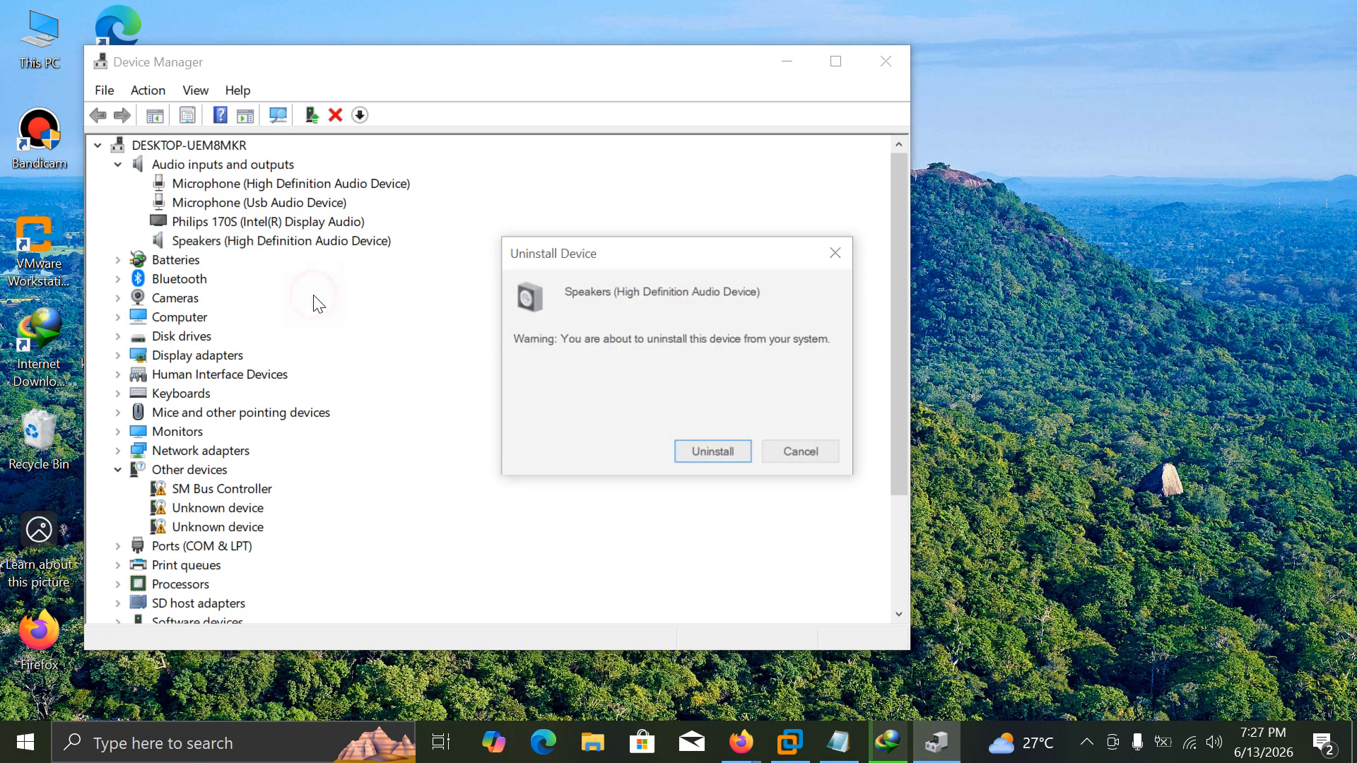
click(799, 456)
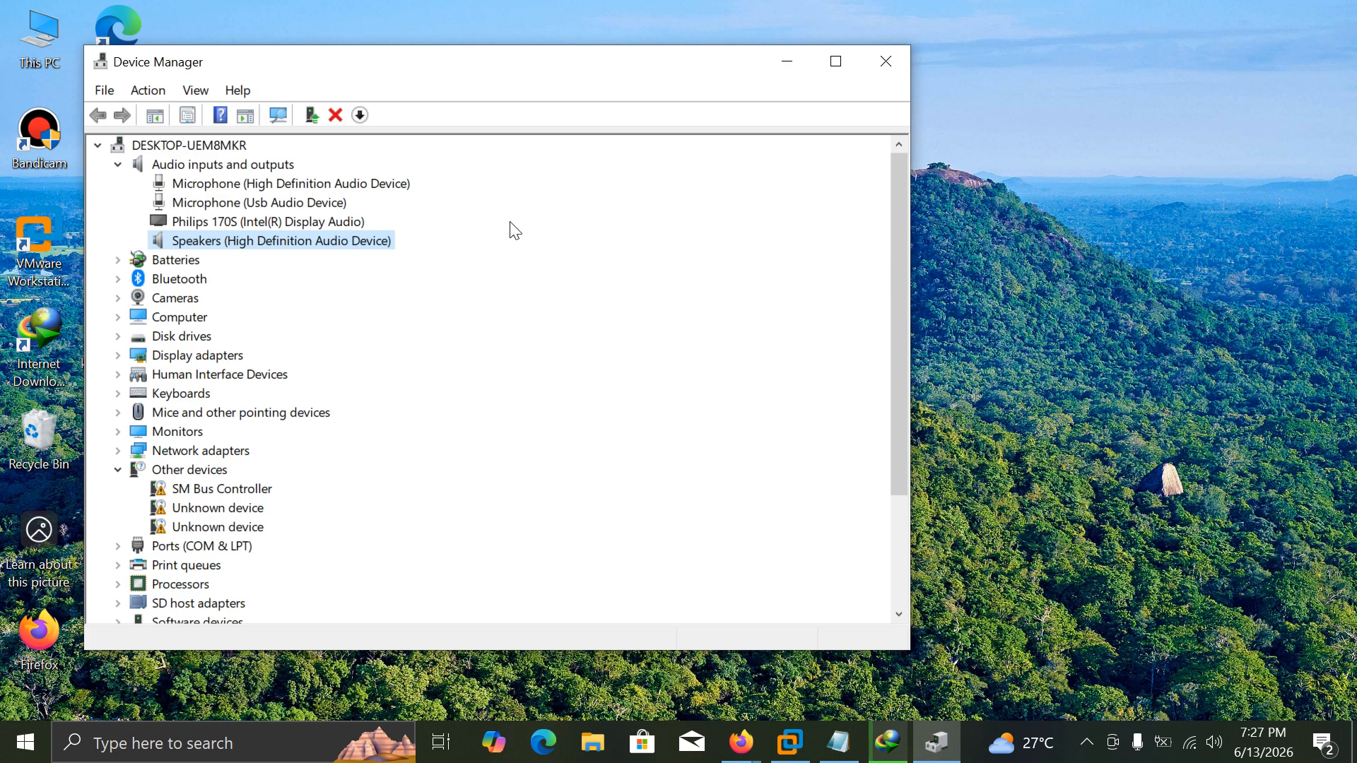
click(886, 61)
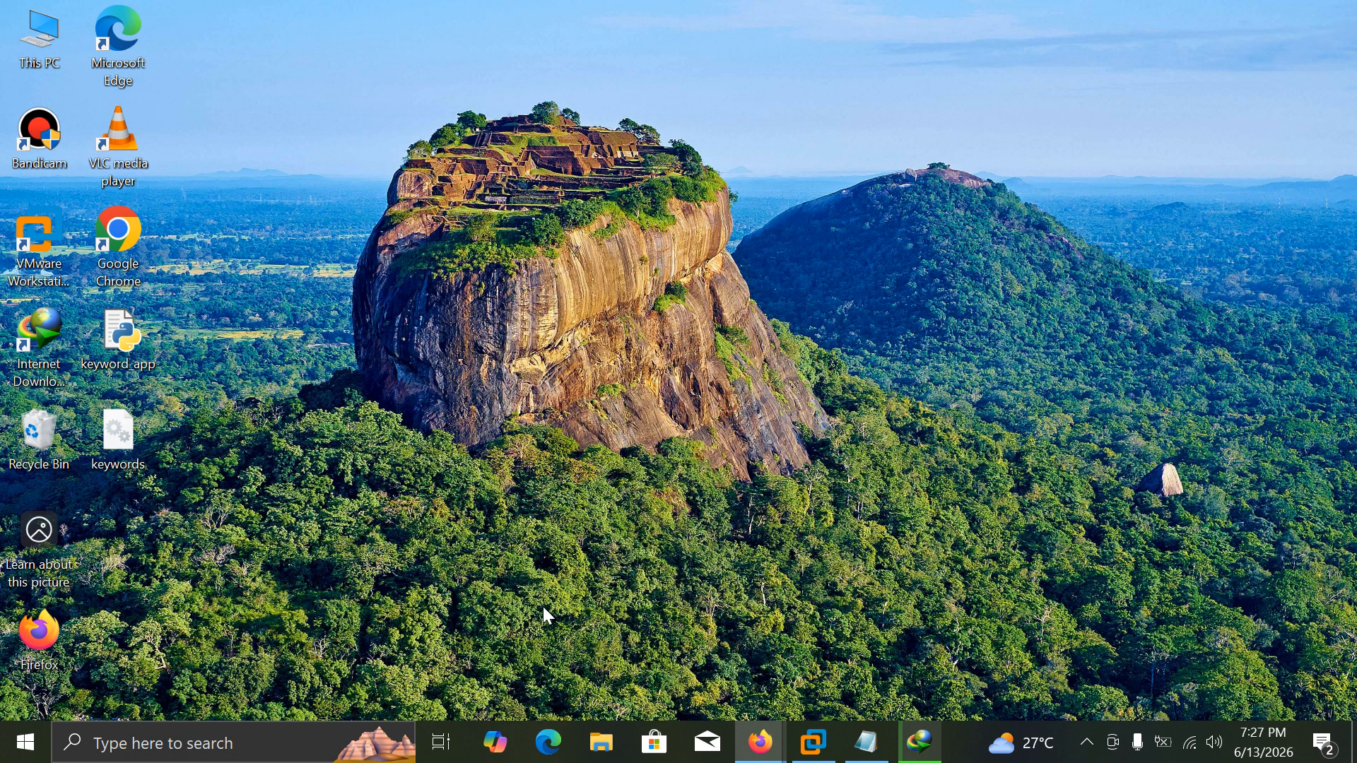
Step: Find Command Prompt with a Windows search for cmd and run it as administrator
click(247, 749)
text(cmd)
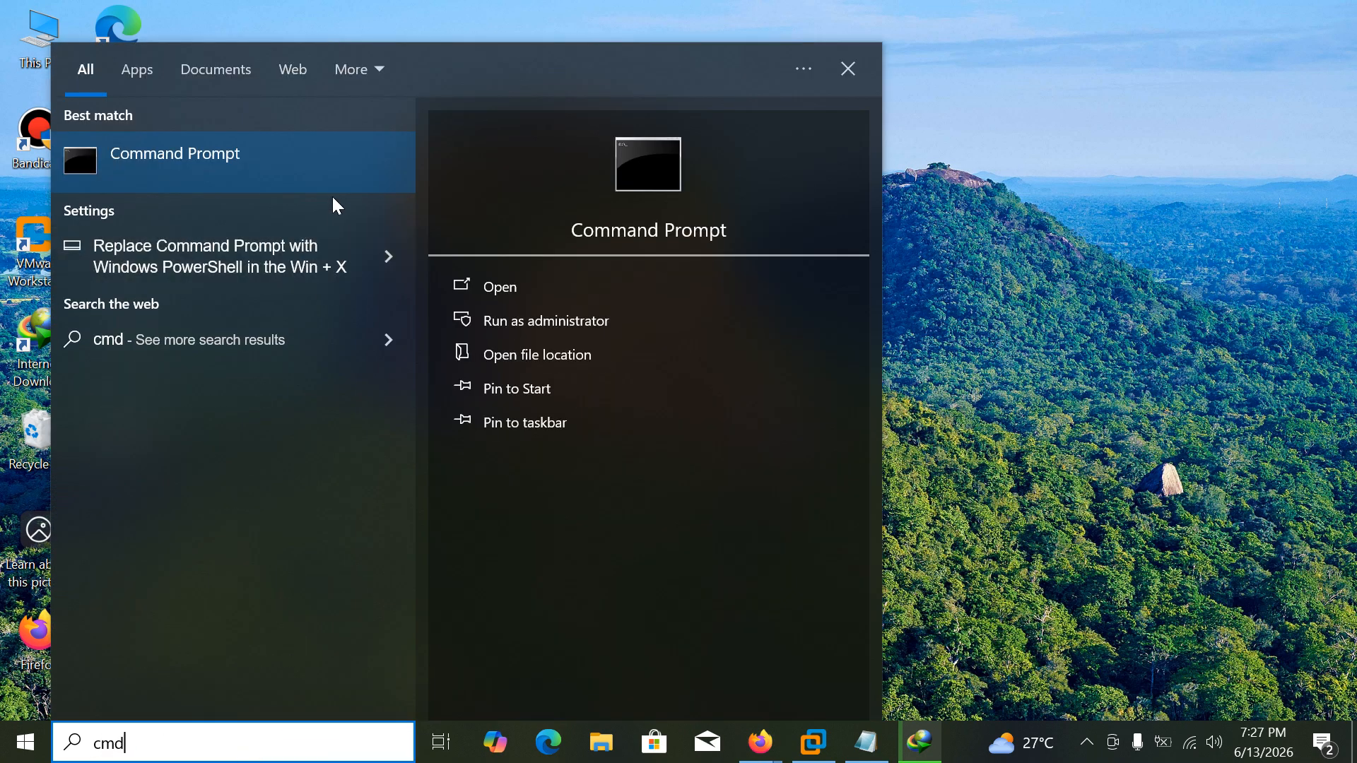
click(570, 320)
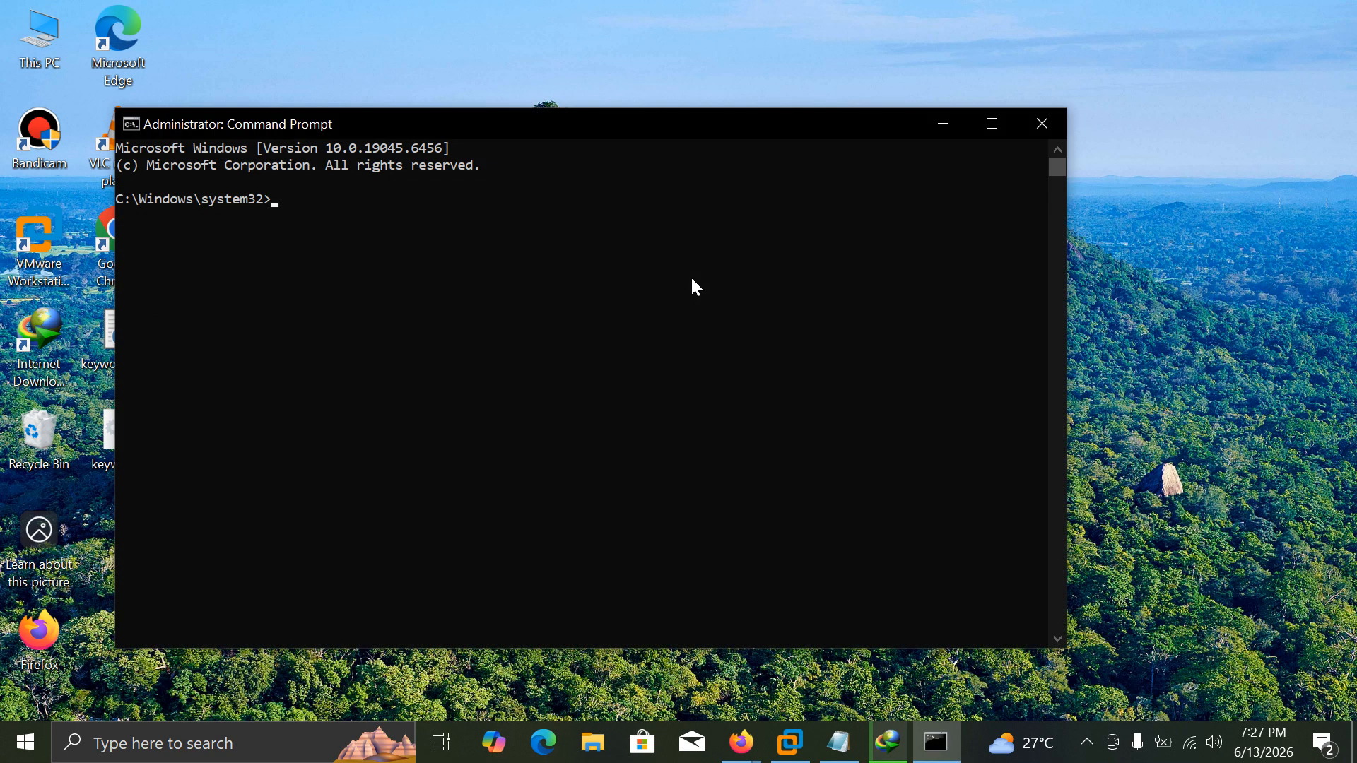
Step: Enter the command net localgroup Administrator in the elevated Command Prompt
click(692, 280)
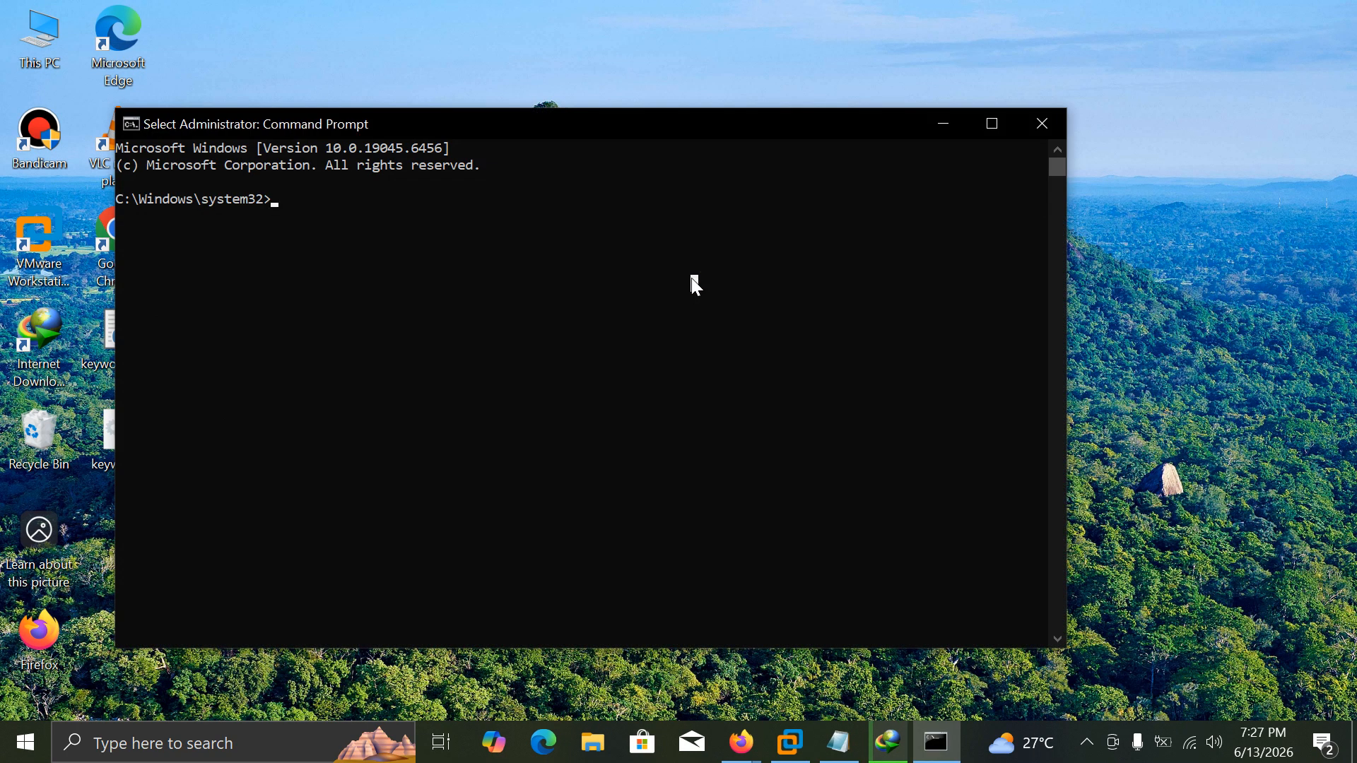
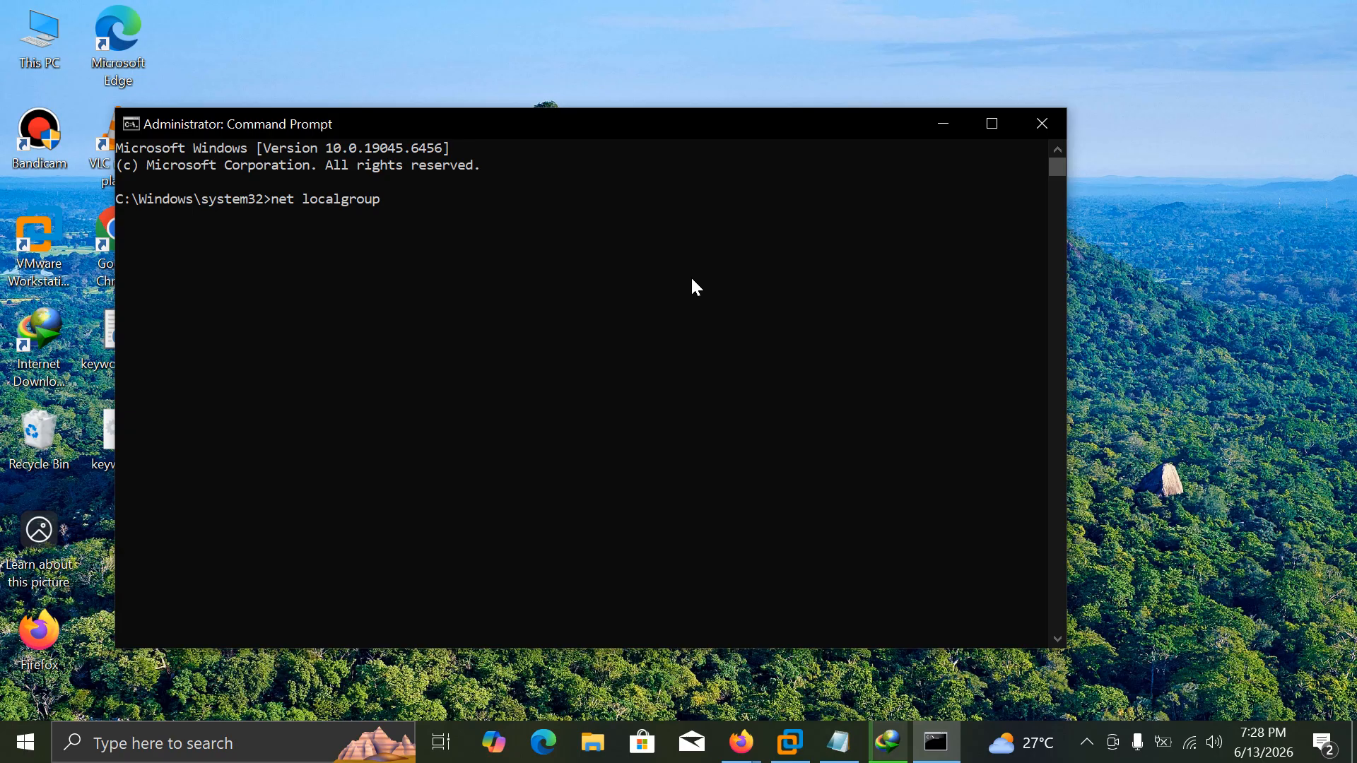
text(nistrator)
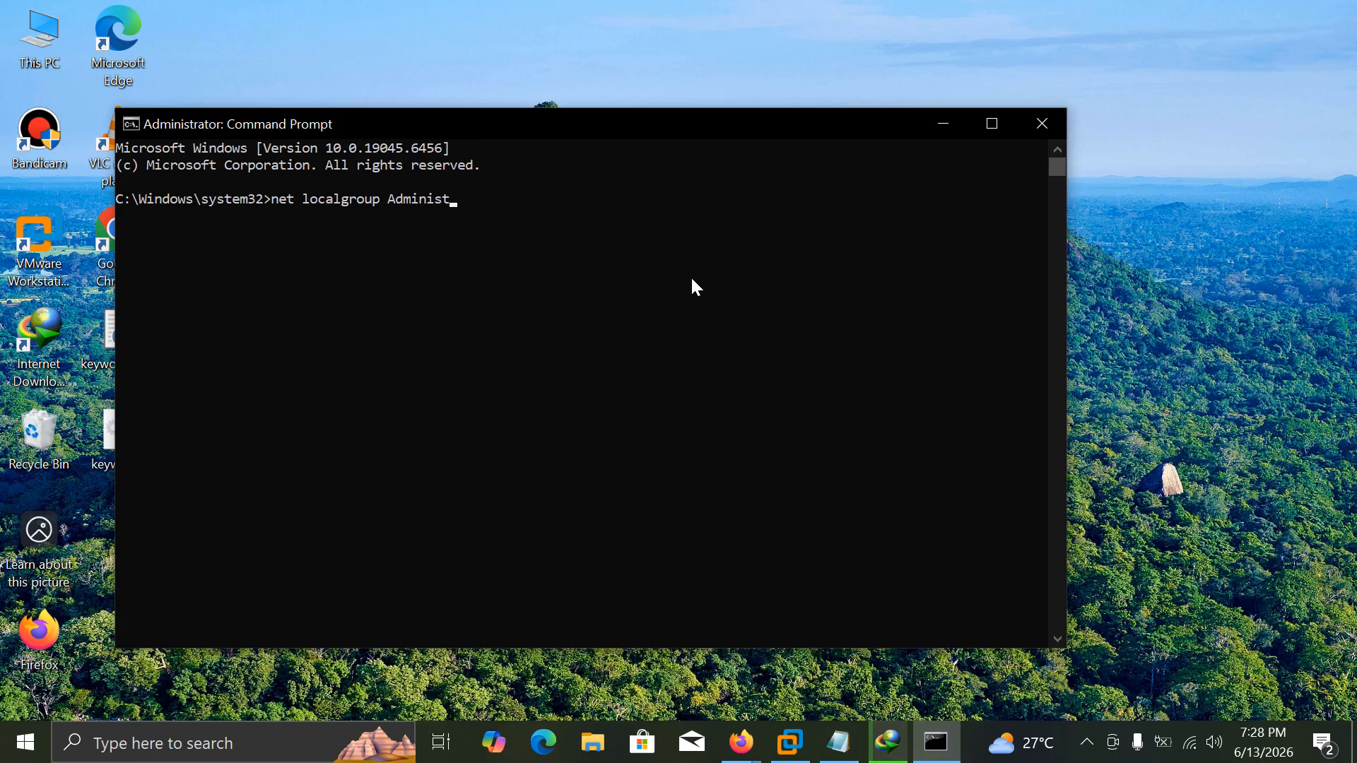